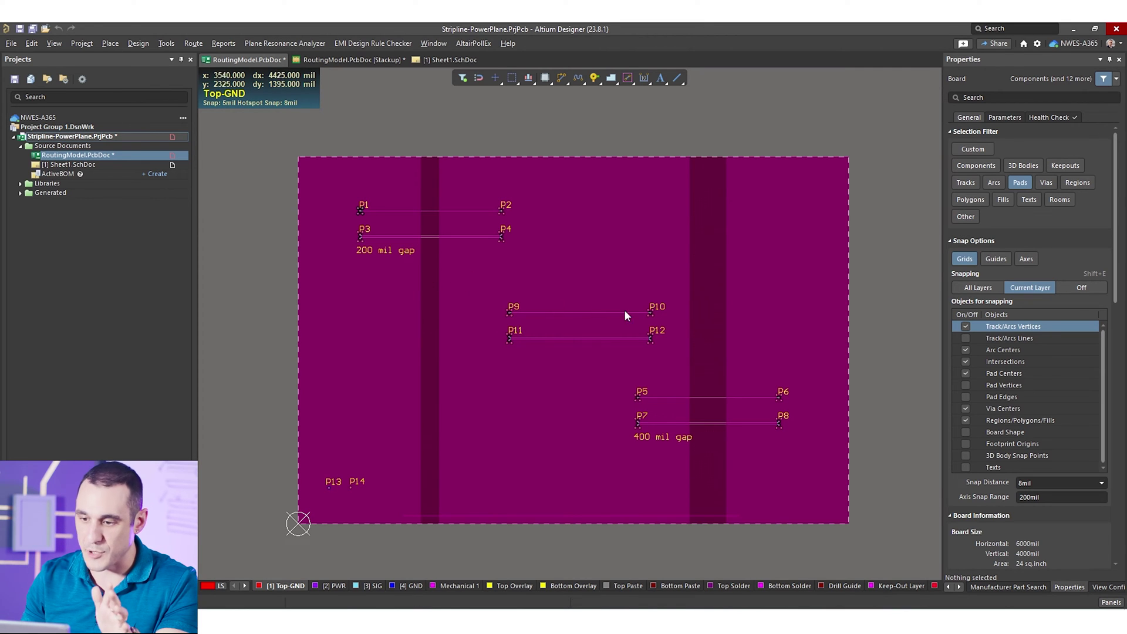
# Show the stackup's D100 differential impedance profile: 6.223 mil traces, 10 mil gap, 99.98 Ω
pyautogui.keyDown('ctrl'); pyautogui.scroll(4, 607, 308); pyautogui.keyUp('ctrl')
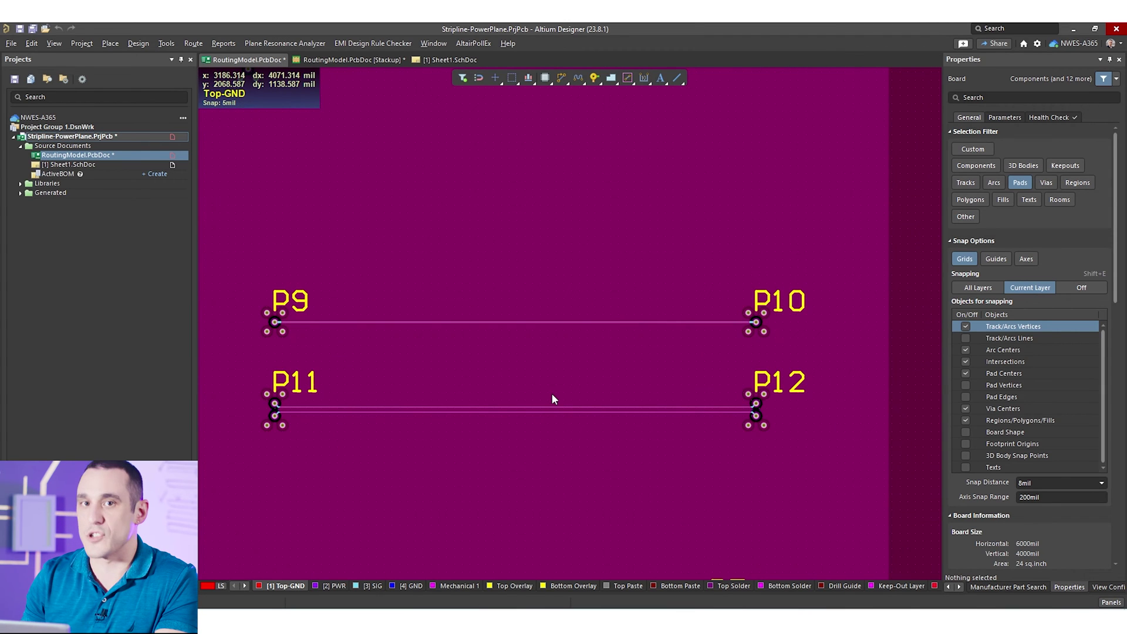
pyautogui.keyDown('ctrl'); pyautogui.scroll(-3, 552, 392); pyautogui.keyUp('ctrl')
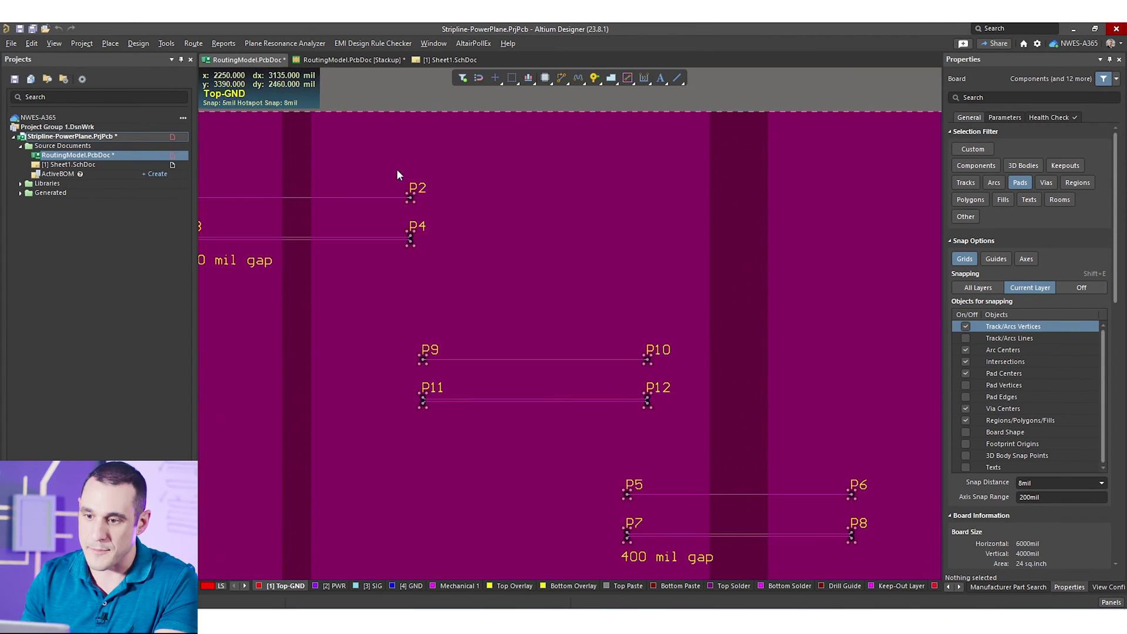
pyautogui.click(353, 59)
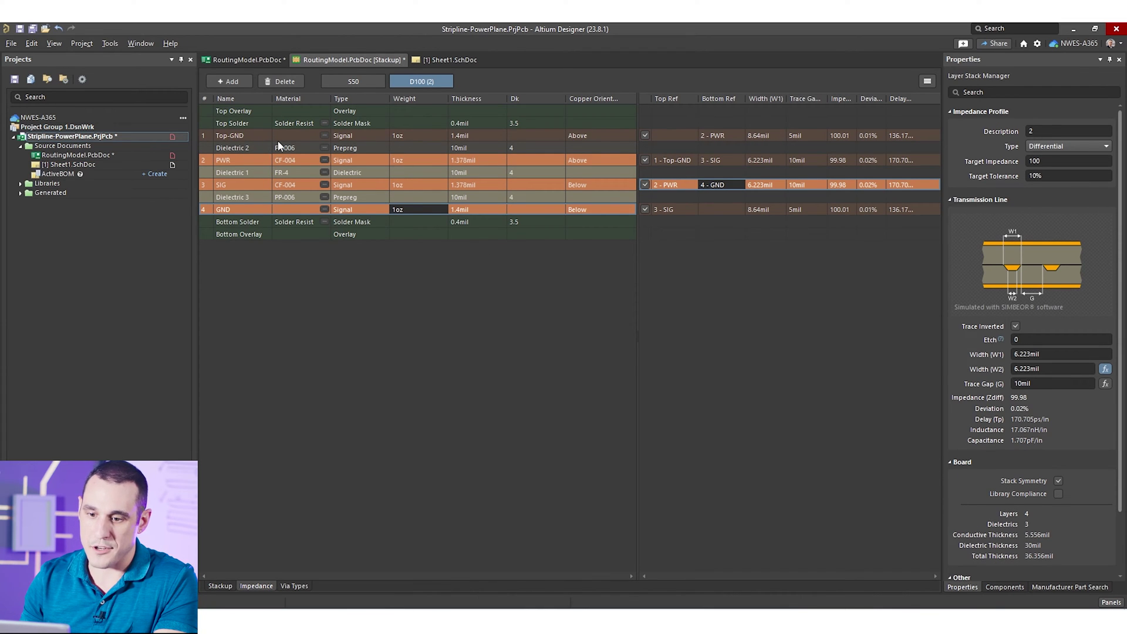
pyautogui.click(243, 134)
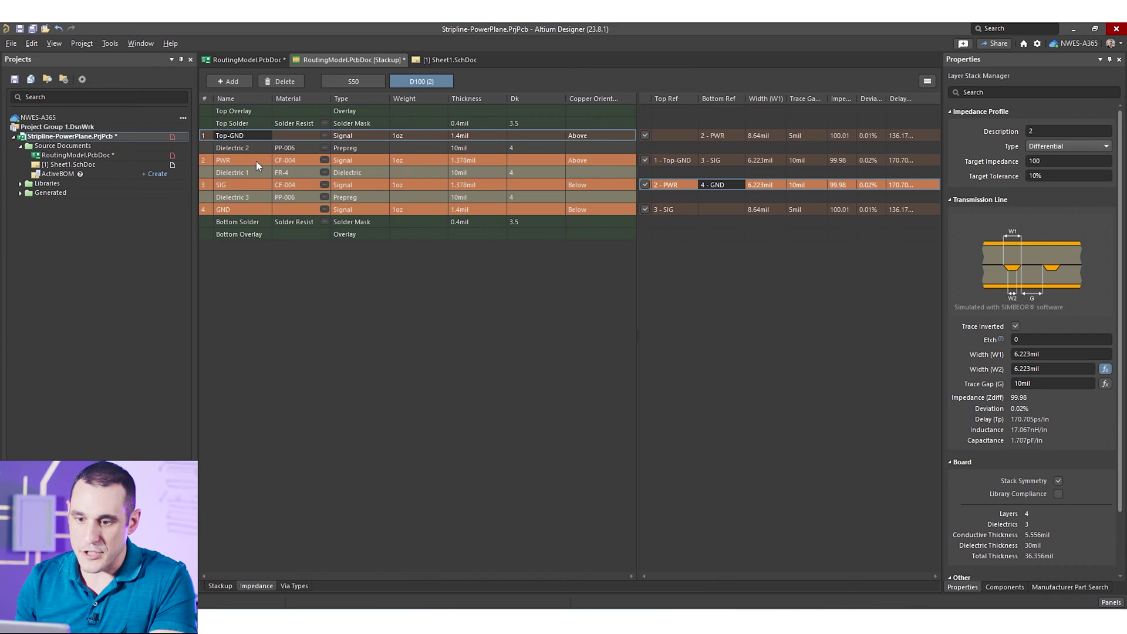
pyautogui.click(262, 207)
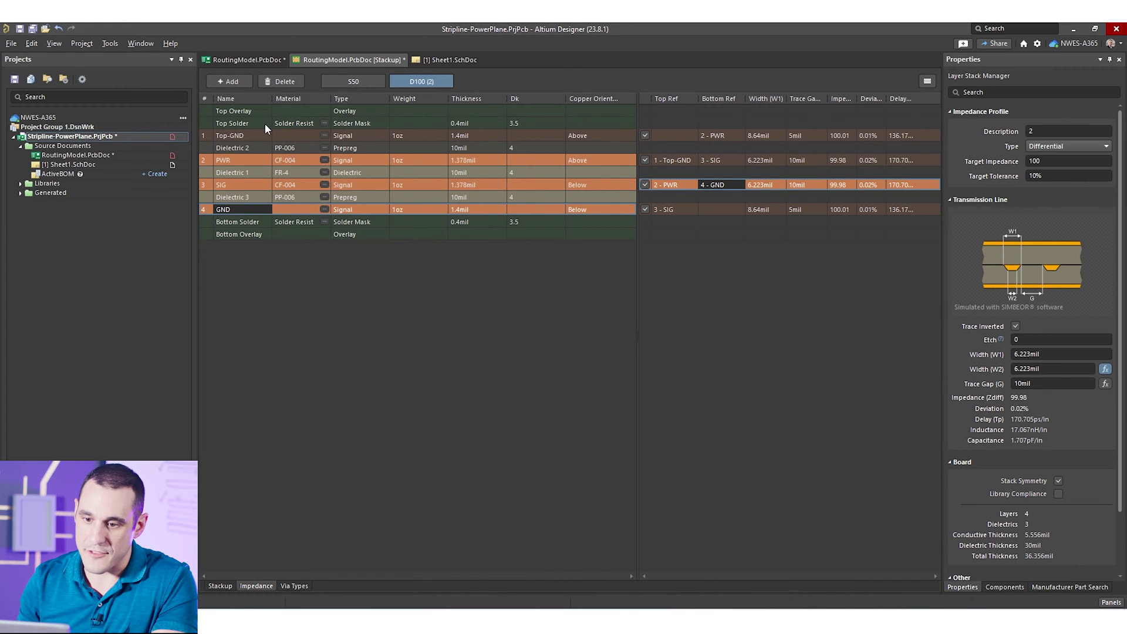
pyautogui.click(263, 159)
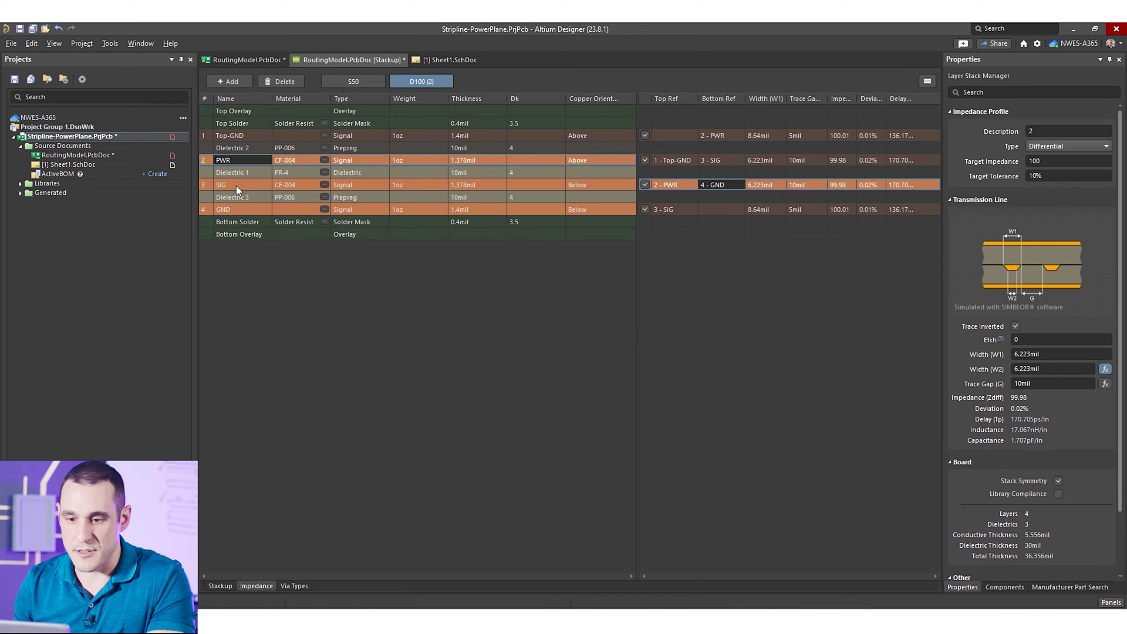
pyautogui.click(251, 187)
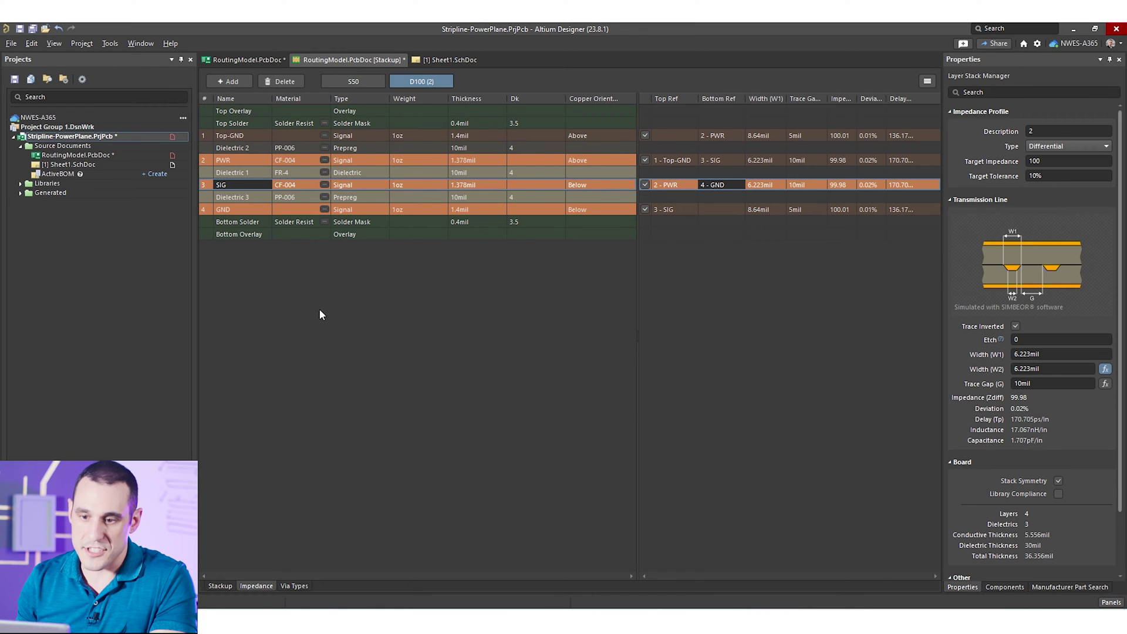
# Return to the RoutingModel.PcbDoc layout and pan to traces P1–P4 with their 200 mil gap labels
pyautogui.click(248, 60)
pyautogui.moveTo(679, 382); pyautogui.dragTo(511, 415, button='right')
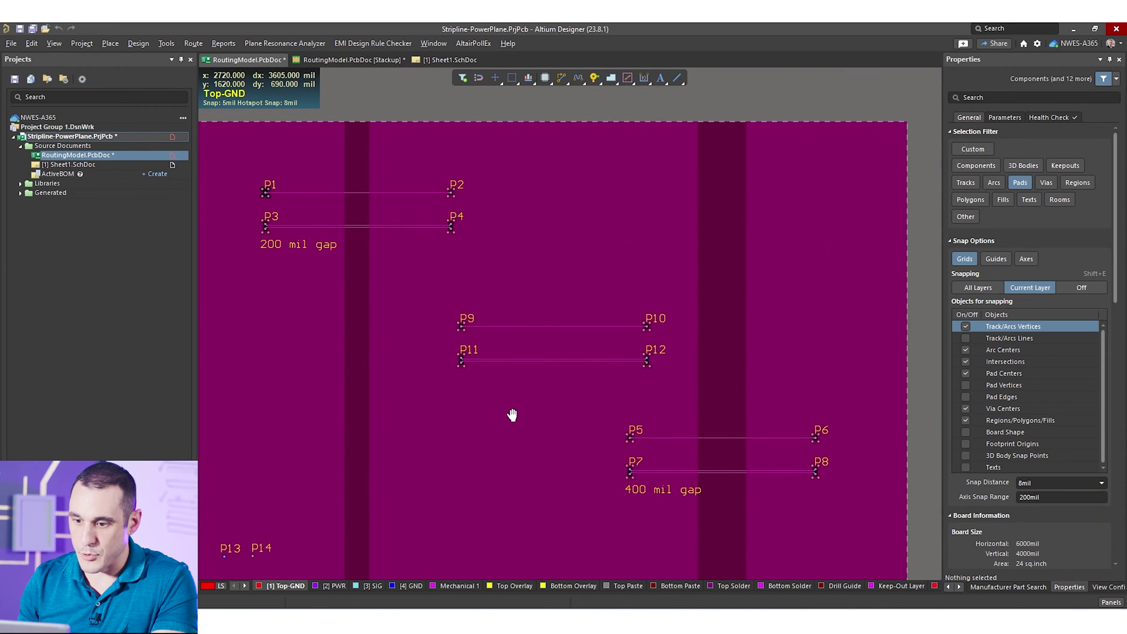
pyautogui.moveTo(290, 378); pyautogui.dragTo(385, 335, button='right')
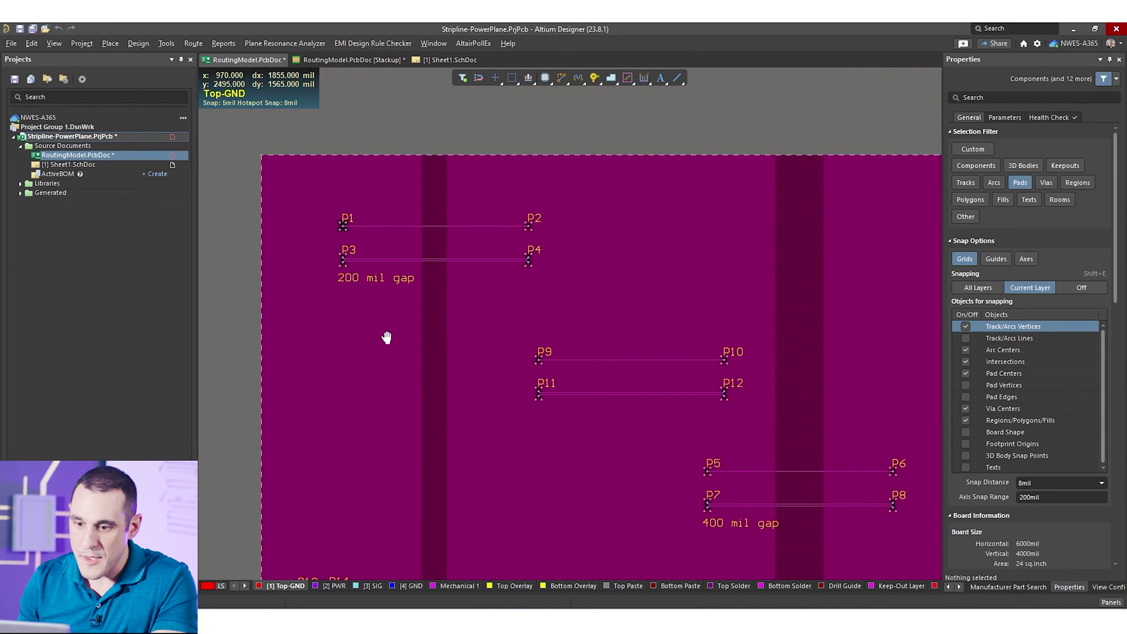
pyautogui.moveTo(678, 519); pyautogui.dragTo(521, 472, button='right')
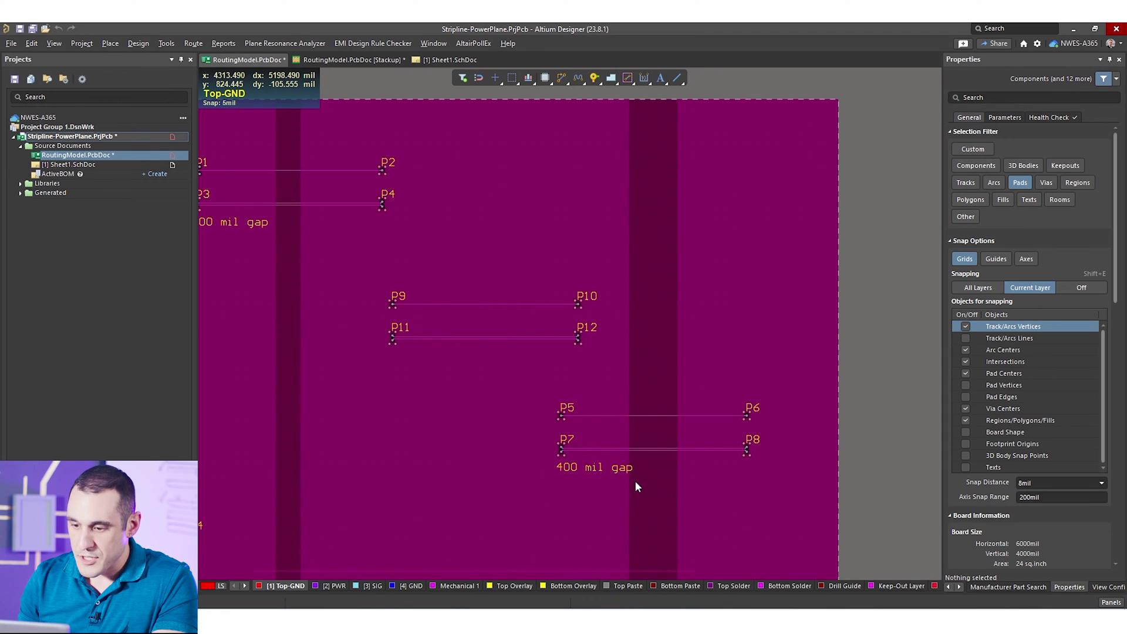
pyautogui.moveTo(227, 219); pyautogui.dragTo(423, 335, button='right')
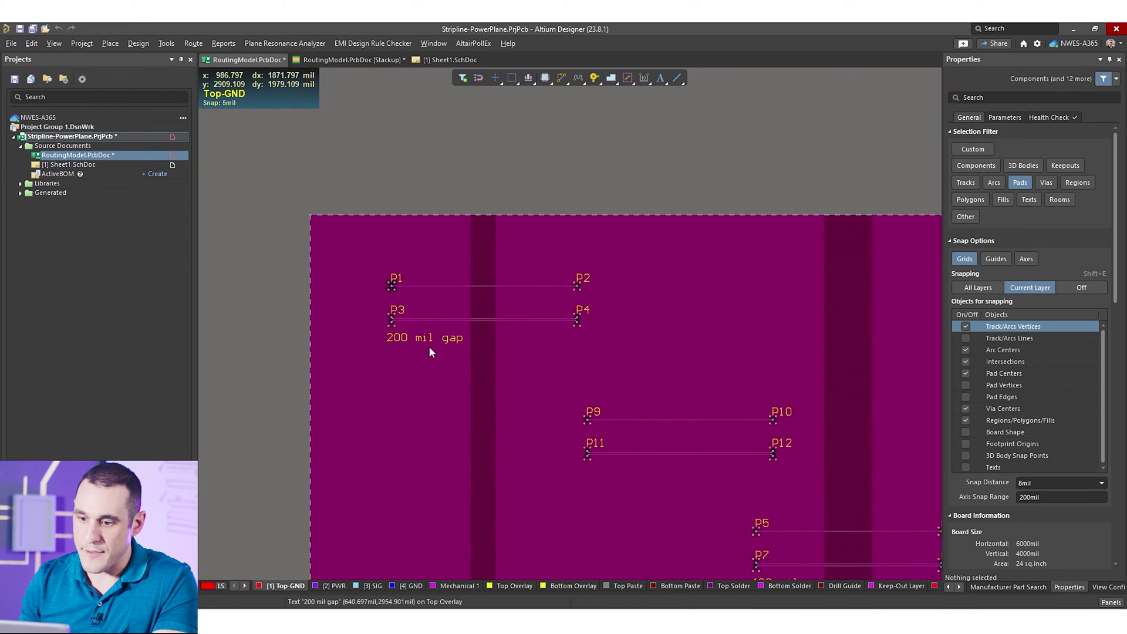
pyautogui.keyDown('ctrl'); pyautogui.scroll(2, 477, 298); pyautogui.keyUp('ctrl')
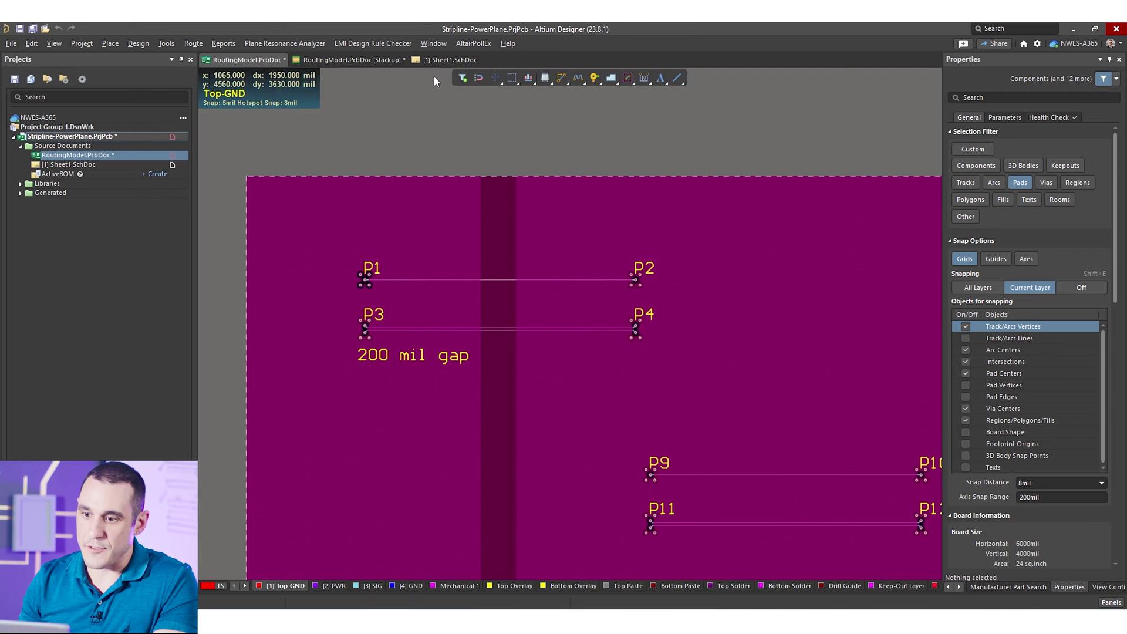
pyautogui.click(446, 60)
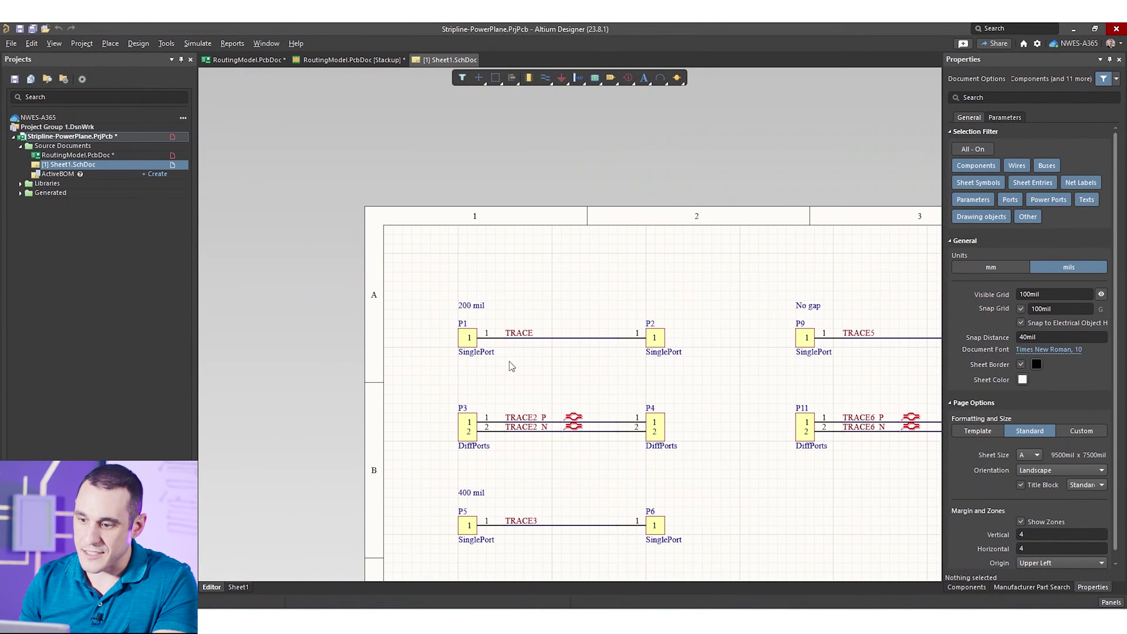
pyautogui.moveTo(583, 439); pyautogui.dragTo(498, 291, button='right')
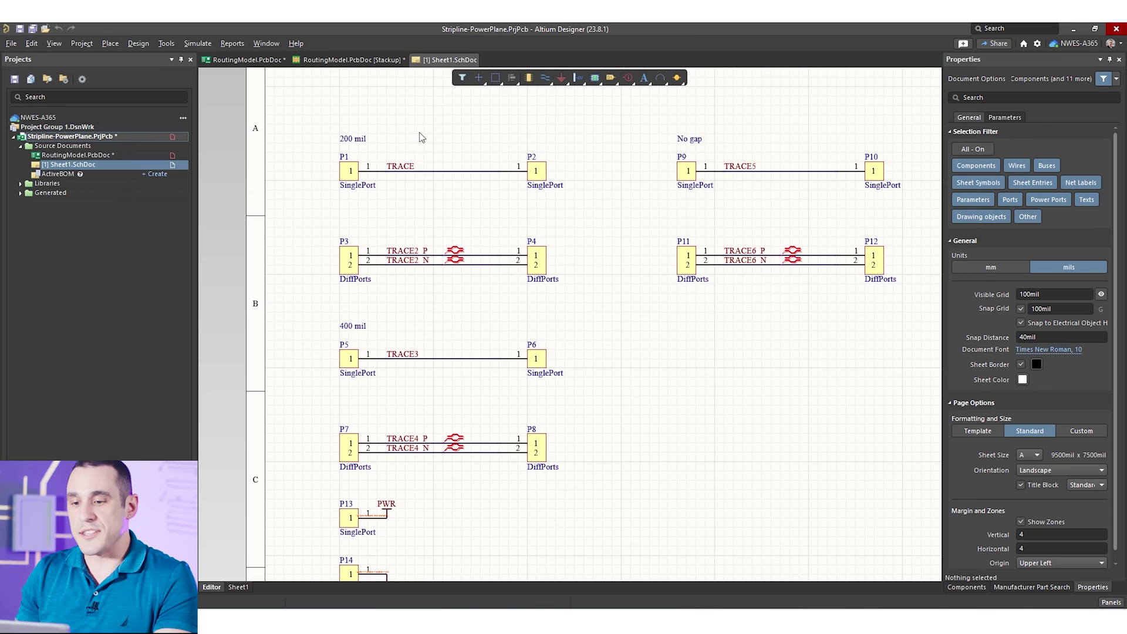
pyautogui.keyDown('ctrl'); pyautogui.scroll(3, 376, 142); pyautogui.keyUp('ctrl')
pyautogui.click(323, 227)
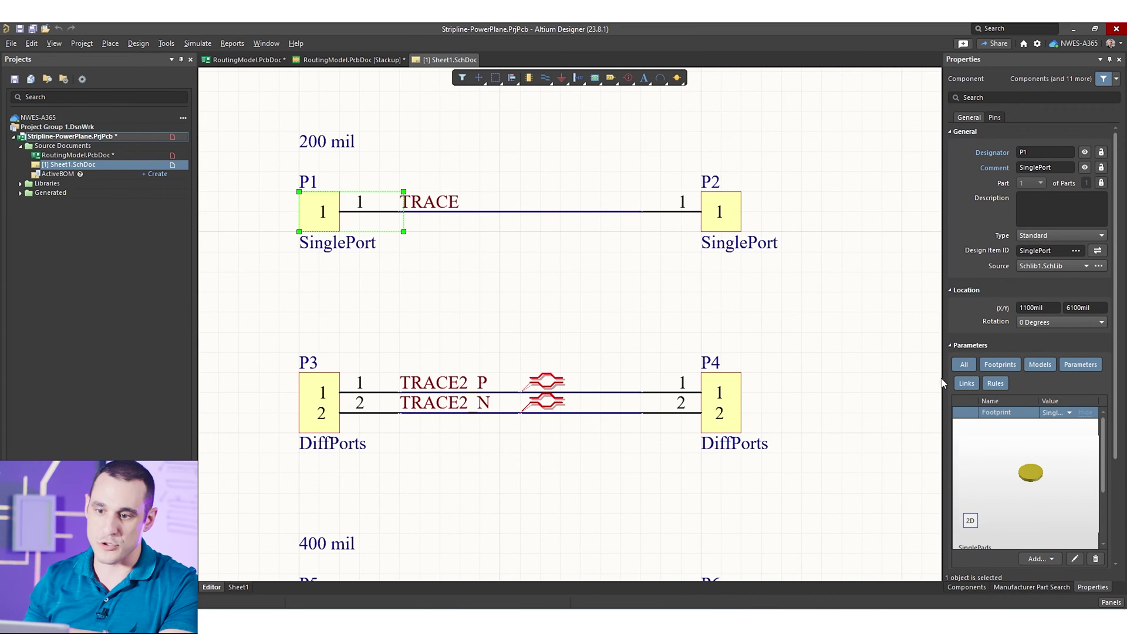
pyautogui.click(247, 60)
pyautogui.keyDown('ctrl'); pyautogui.scroll(3, 310, 224); pyautogui.keyUp('ctrl')
pyautogui.scroll(2, 398, 264)
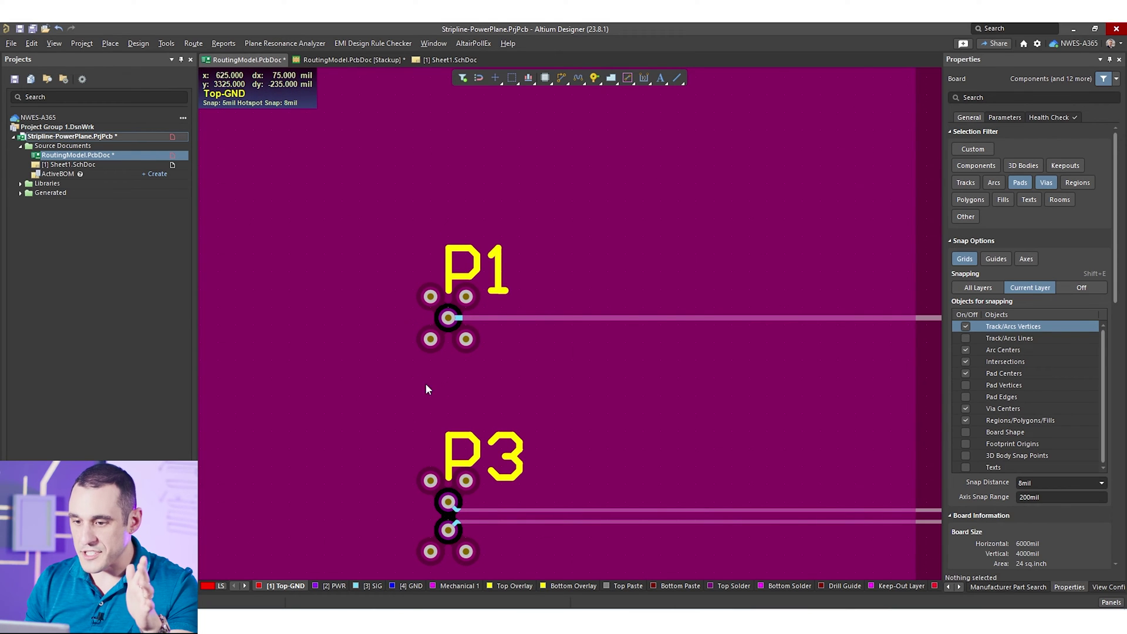
pyautogui.keyDown('ctrl'); pyautogui.scroll(4, 451, 341); pyautogui.keyUp('ctrl')
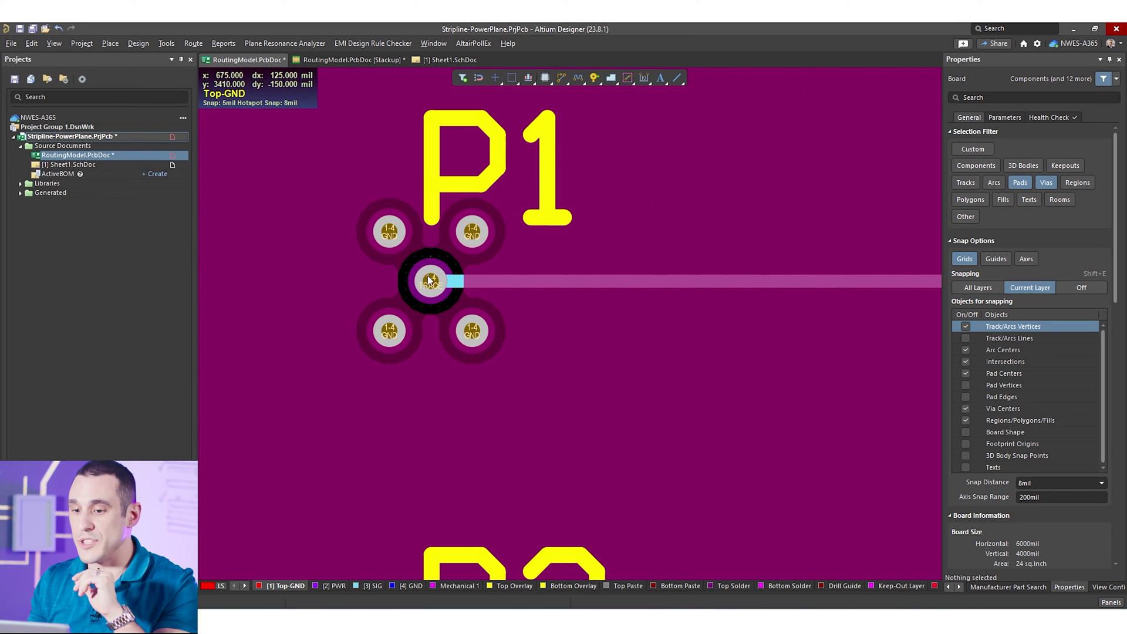
pyautogui.click(435, 292)
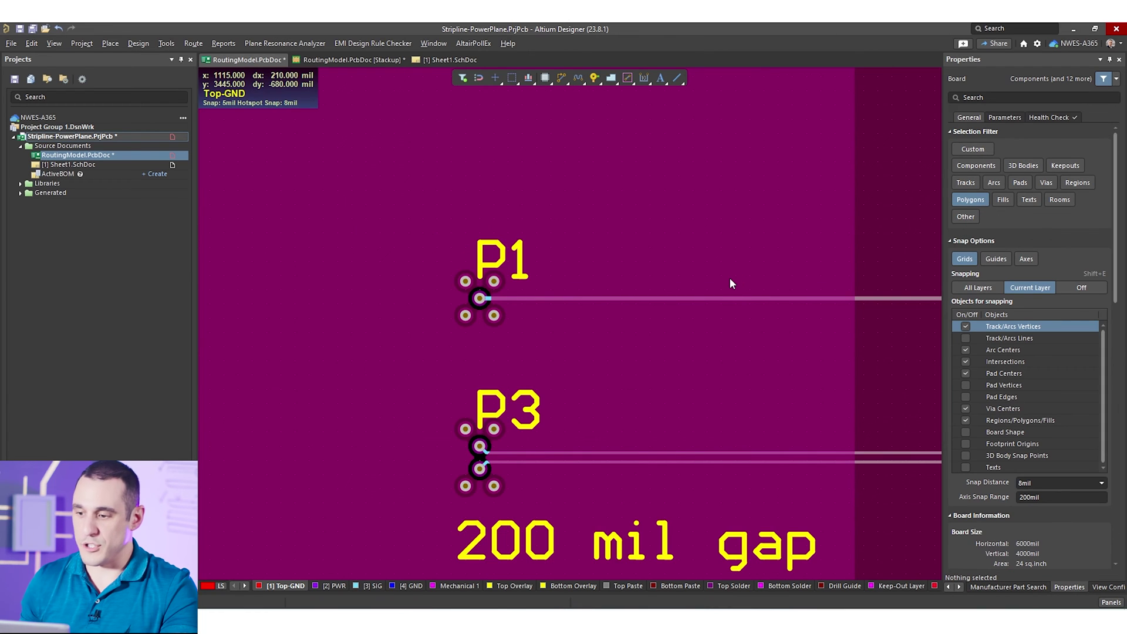
# Make PWR the active layer and bring the split plane pours into view
pyautogui.keyDown('ctrl'); pyautogui.scroll(-3, 730, 284); pyautogui.keyUp('ctrl')
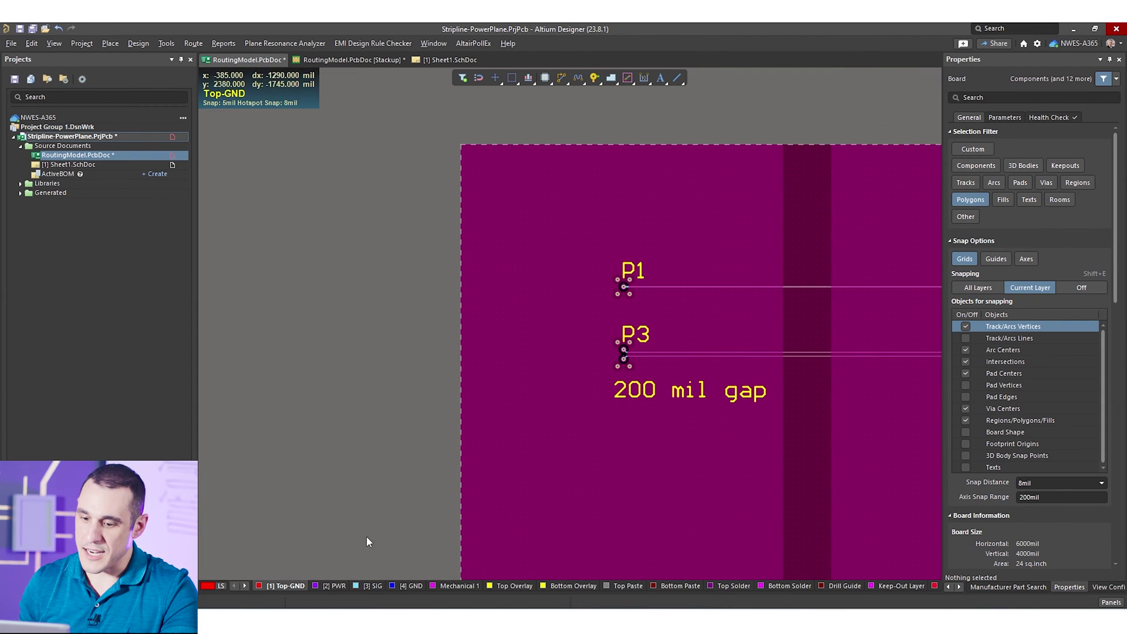
pyautogui.click(333, 586)
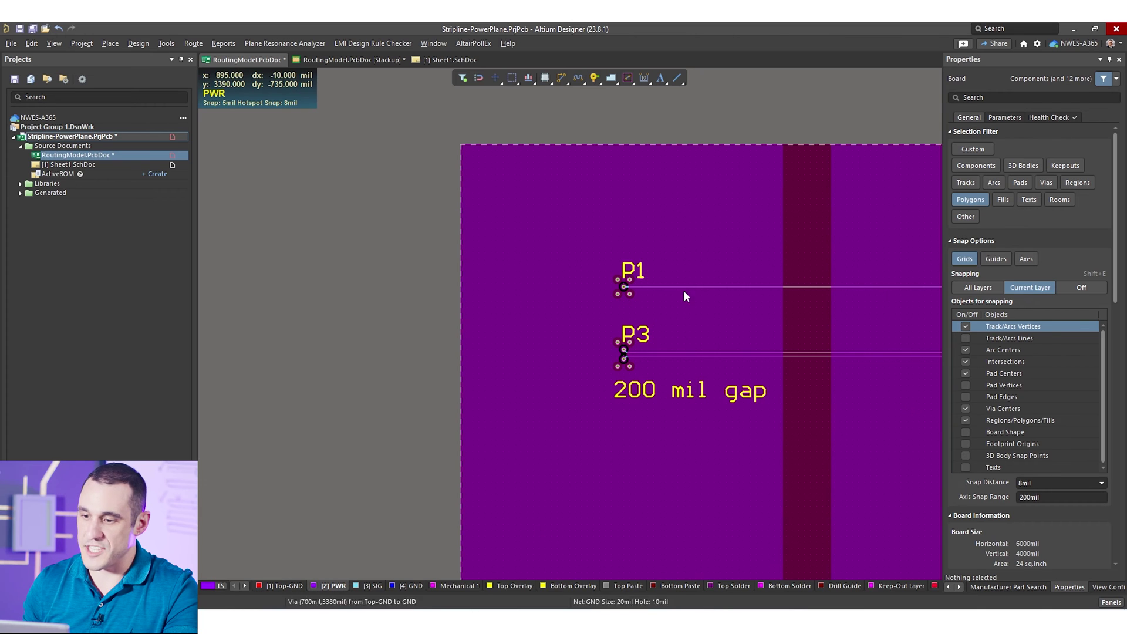
pyautogui.moveTo(732, 329); pyautogui.dragTo(535, 347, button='right')
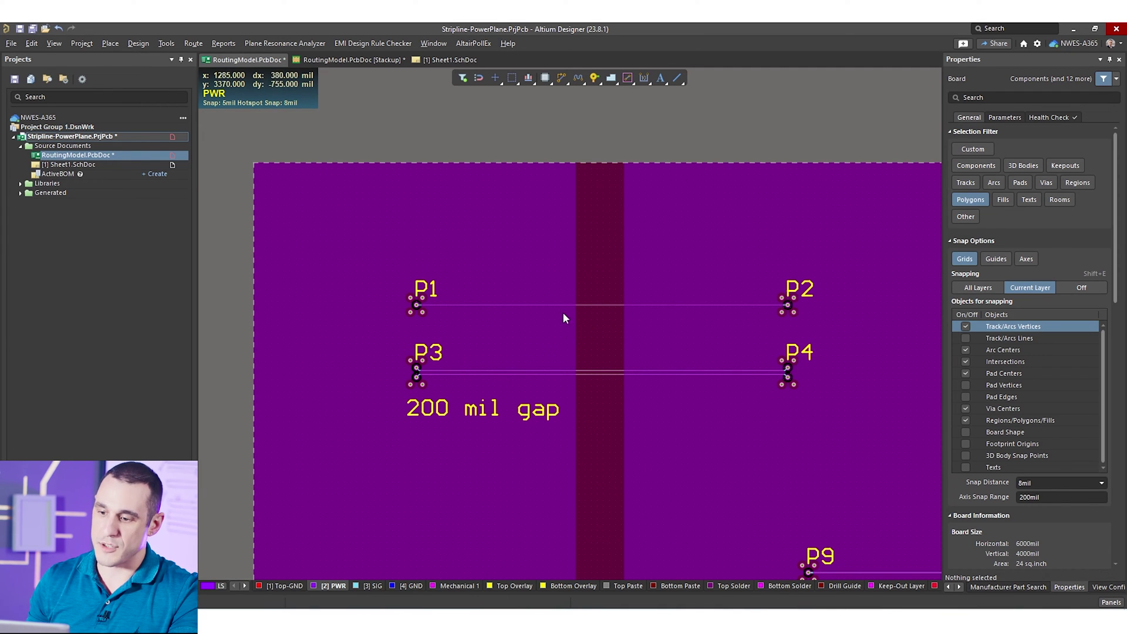
# Select and slide the left and right PWR pour edges, then deselect both pours
pyautogui.click(499, 266)
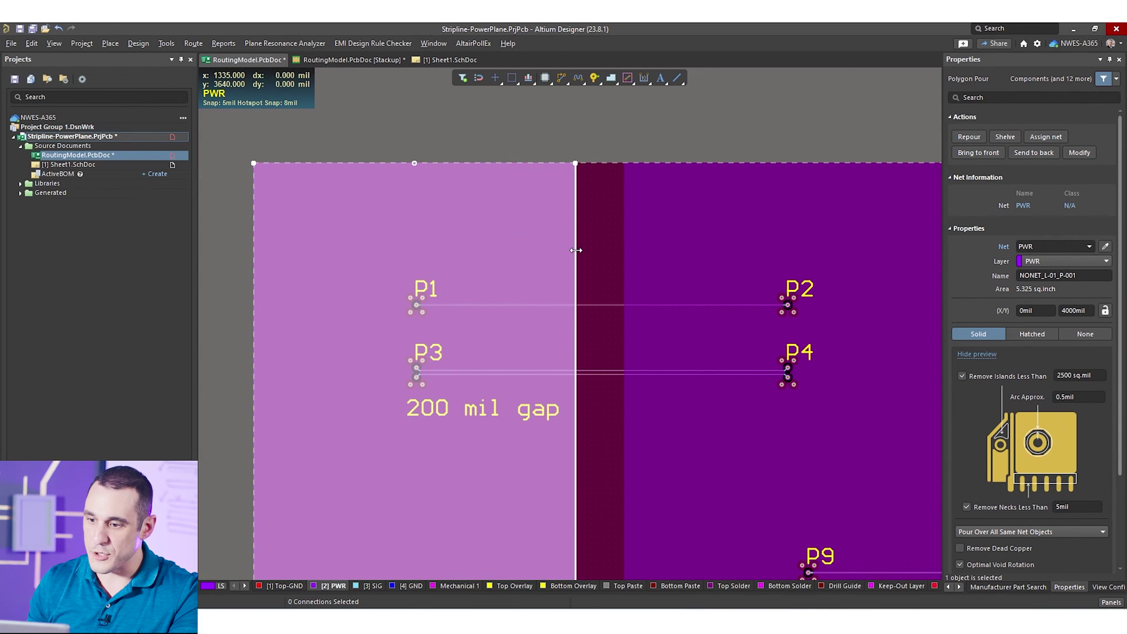
pyautogui.moveTo(575, 249); pyautogui.dragTo(442, 265)
pyautogui.press('Escape')
pyautogui.click(700, 241)
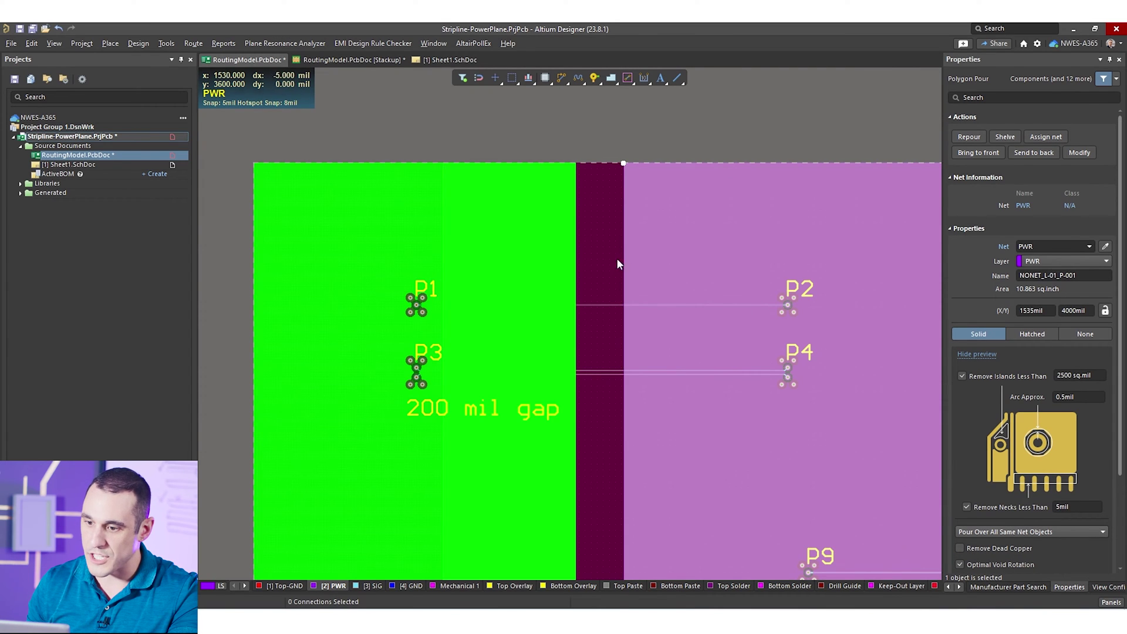
pyautogui.moveTo(624, 260); pyautogui.dragTo(462, 270)
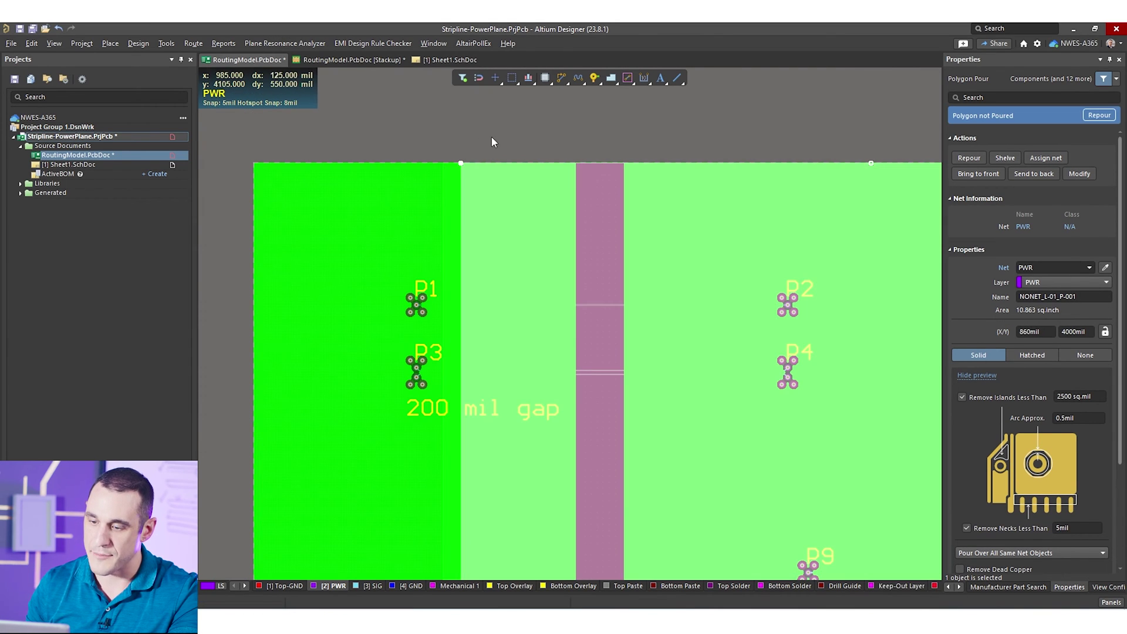
pyautogui.keyDown('shift'); pyautogui.click(345, 420); pyautogui.keyUp('shift')
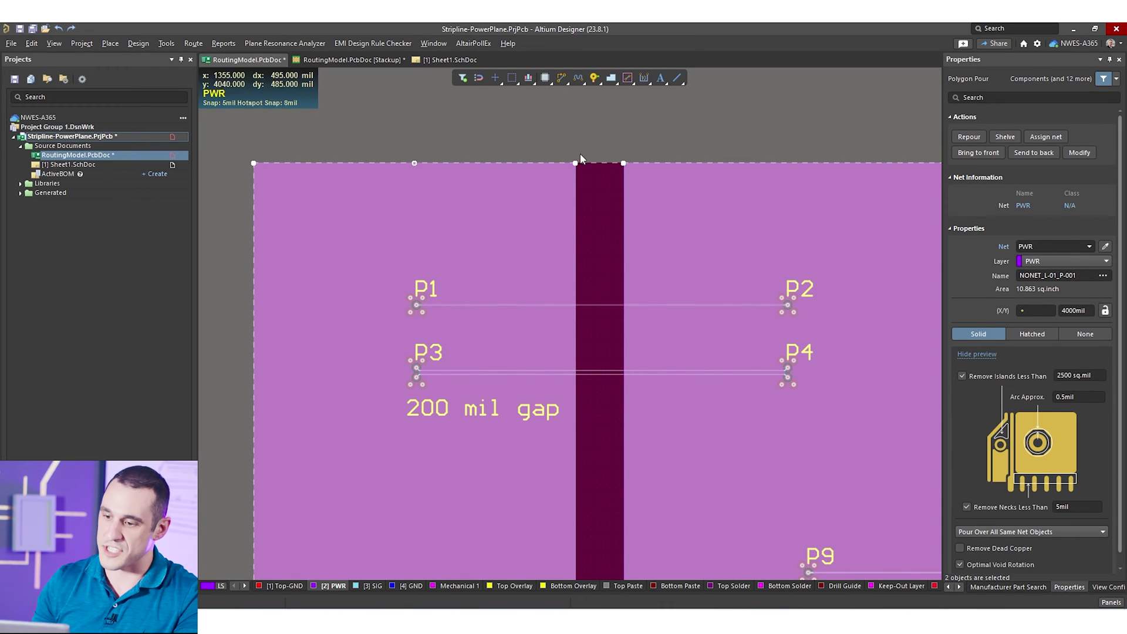
pyautogui.click(655, 119)
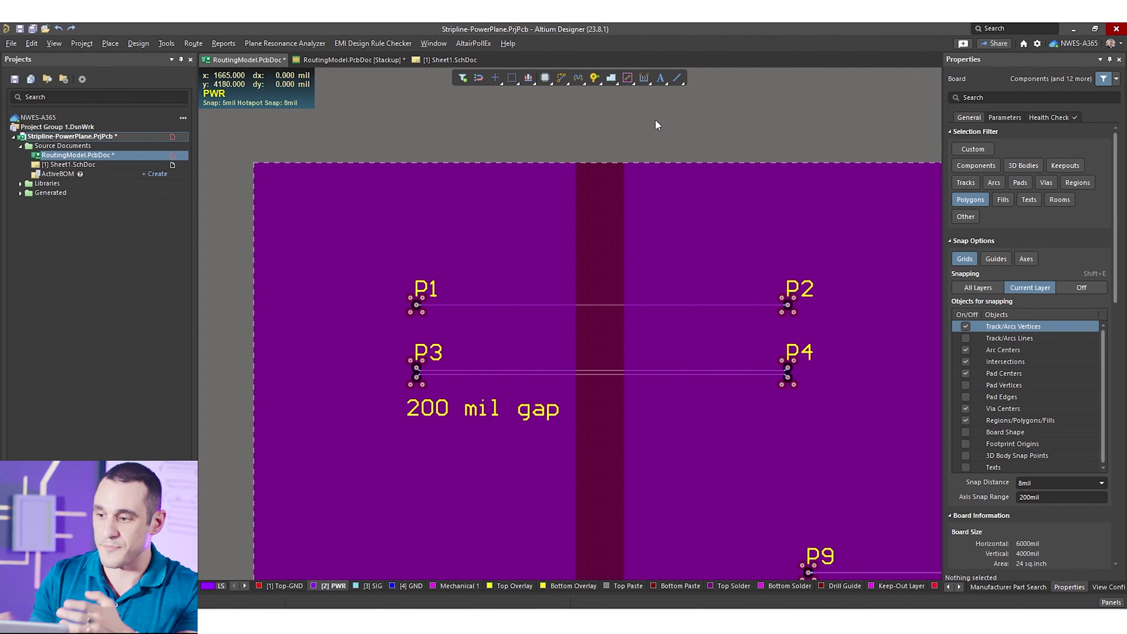
pyautogui.click(10, 44)
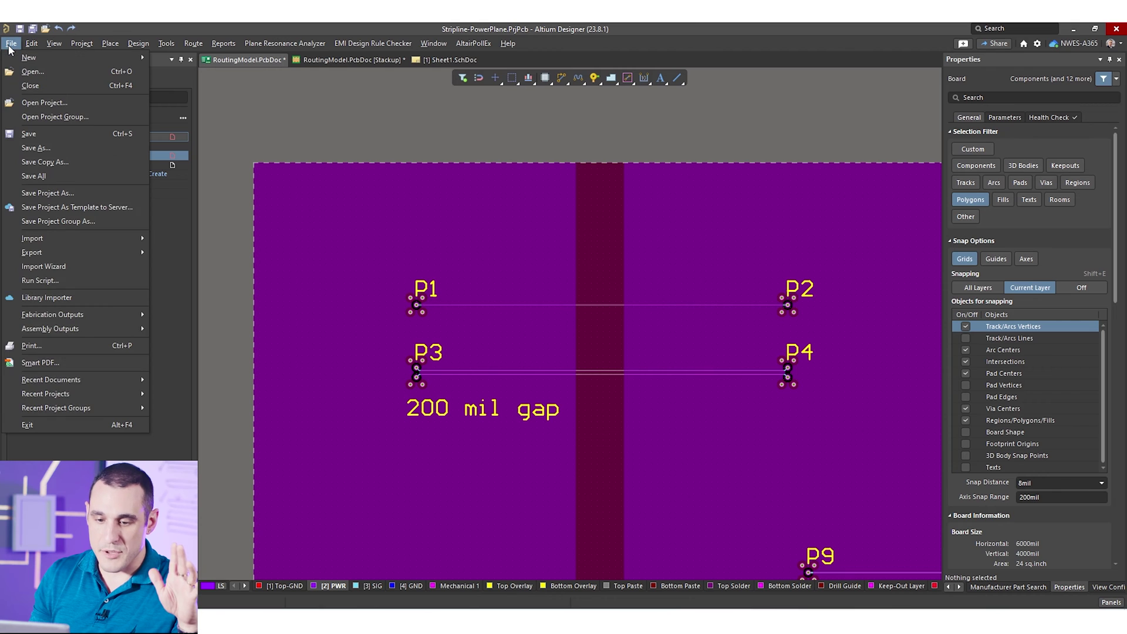
# Open the ODB++ Files export setup under Fabrication Outputs
pyautogui.moveTo(128, 318)
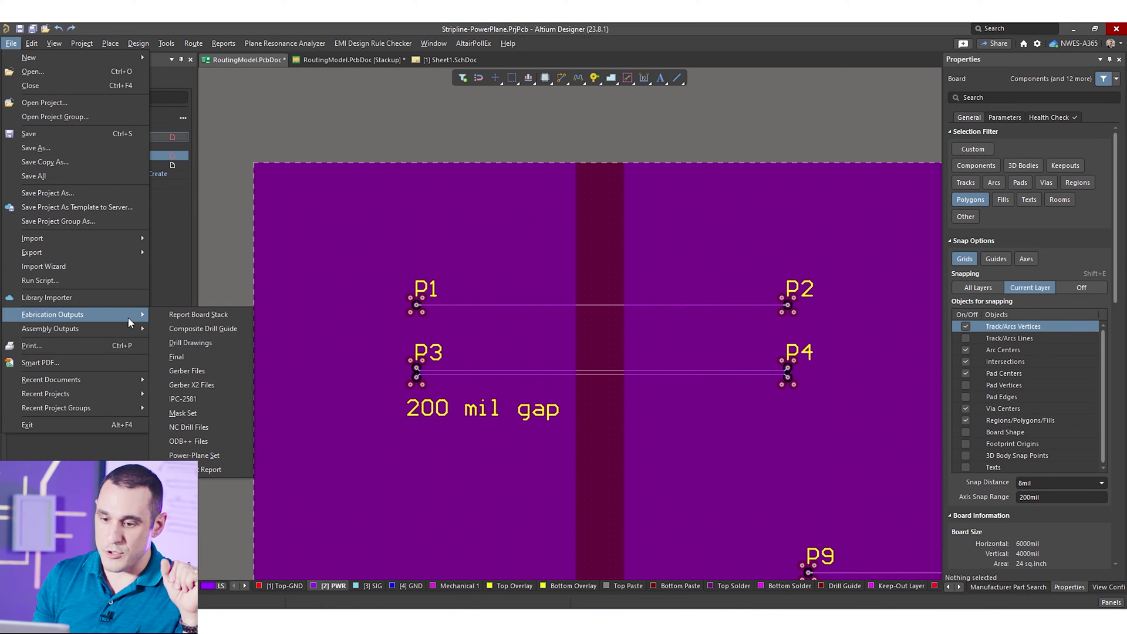
pyautogui.click(215, 444)
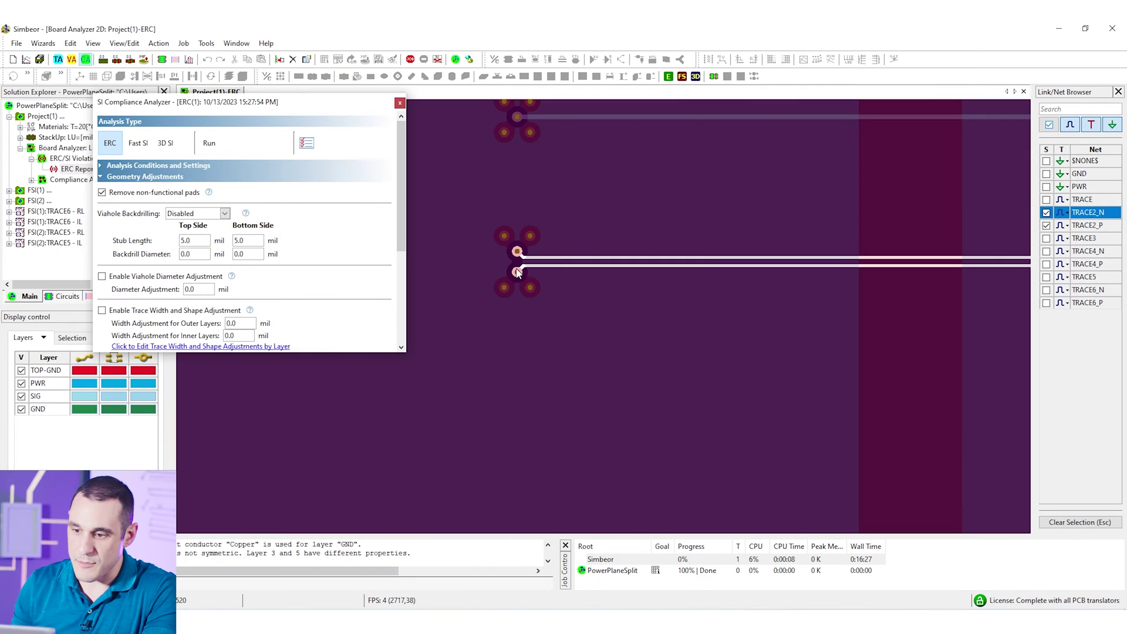
# Run the ERC on the TRACE2 pair and pan to its flagged trace segment
pyautogui.click(209, 144)
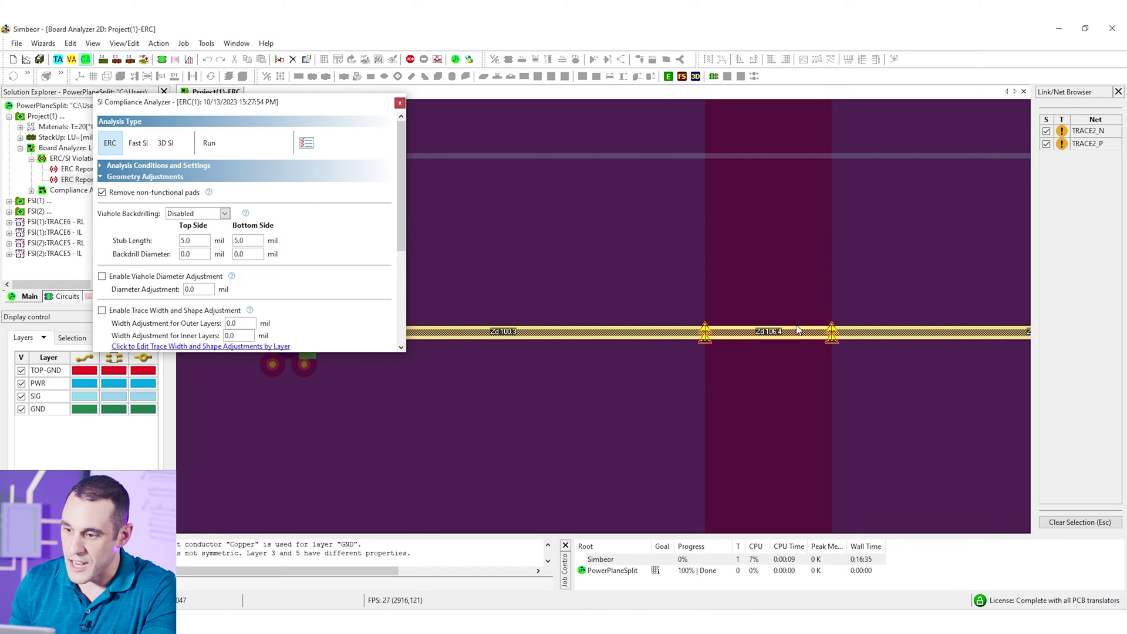
pyautogui.moveTo(638, 336); pyautogui.dragTo(753, 396, button='middle')
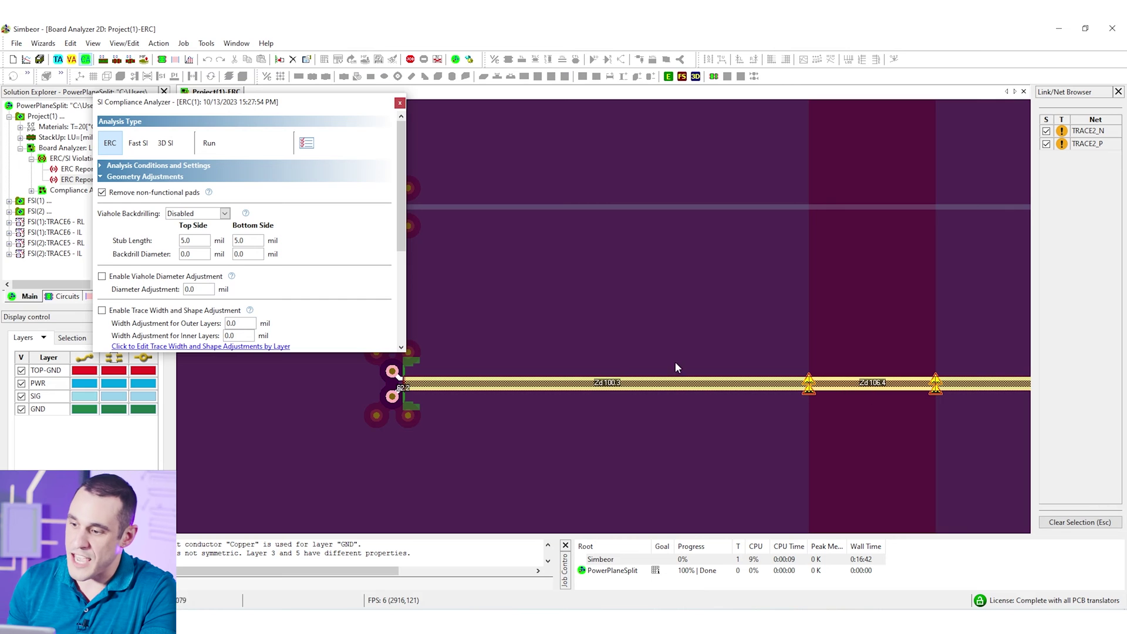
pyautogui.moveTo(841, 365); pyautogui.dragTo(946, 415, button='middle')
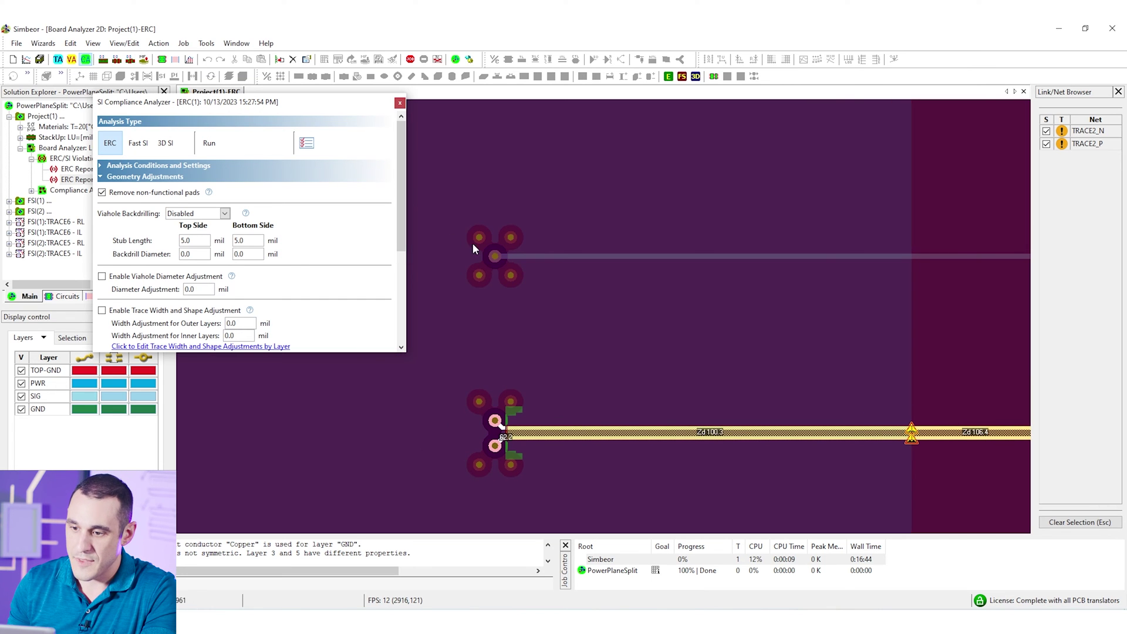
# Select the single trace TRACE, run the ERC and inspect its impedance warnings
pyautogui.click(497, 253)
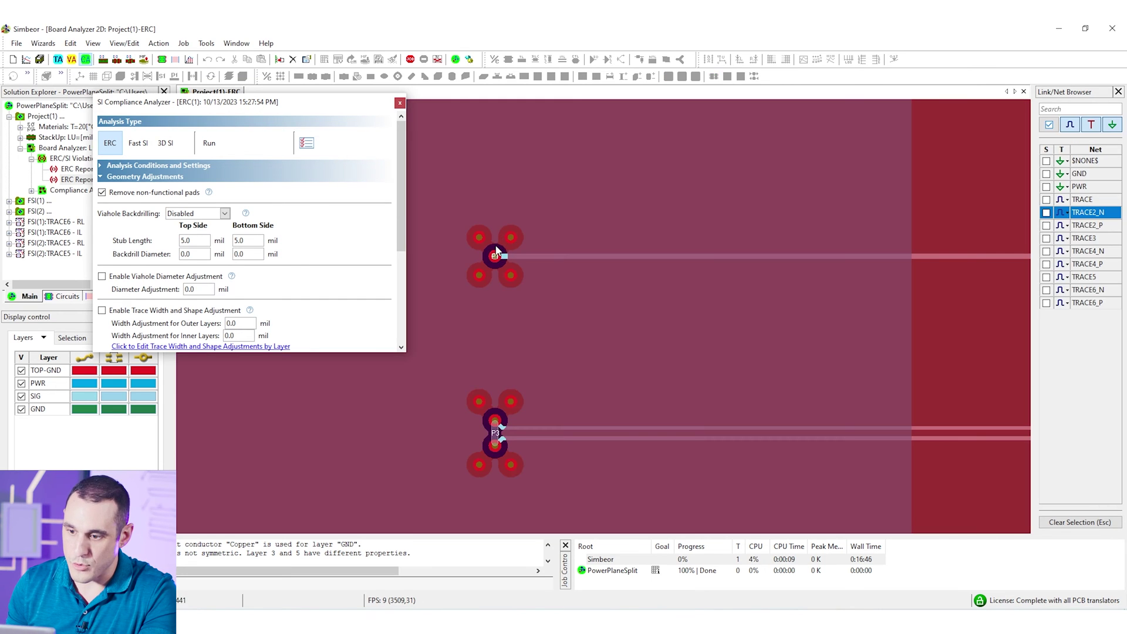
pyautogui.click(497, 257)
pyautogui.click(209, 144)
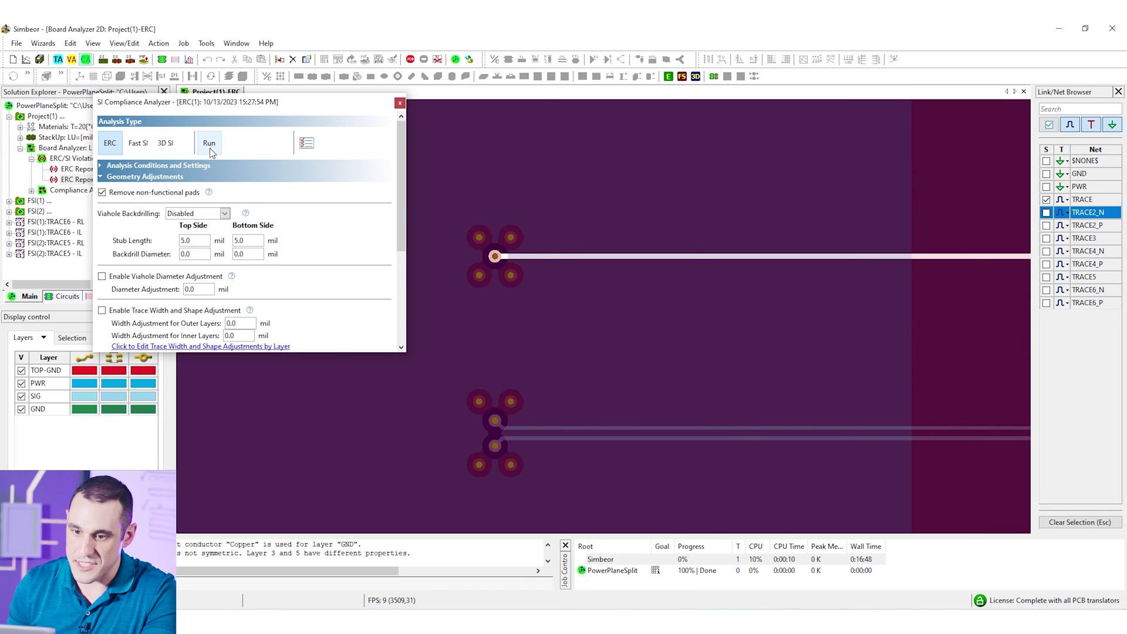
pyautogui.moveTo(838, 327); pyautogui.dragTo(741, 383, button='middle')
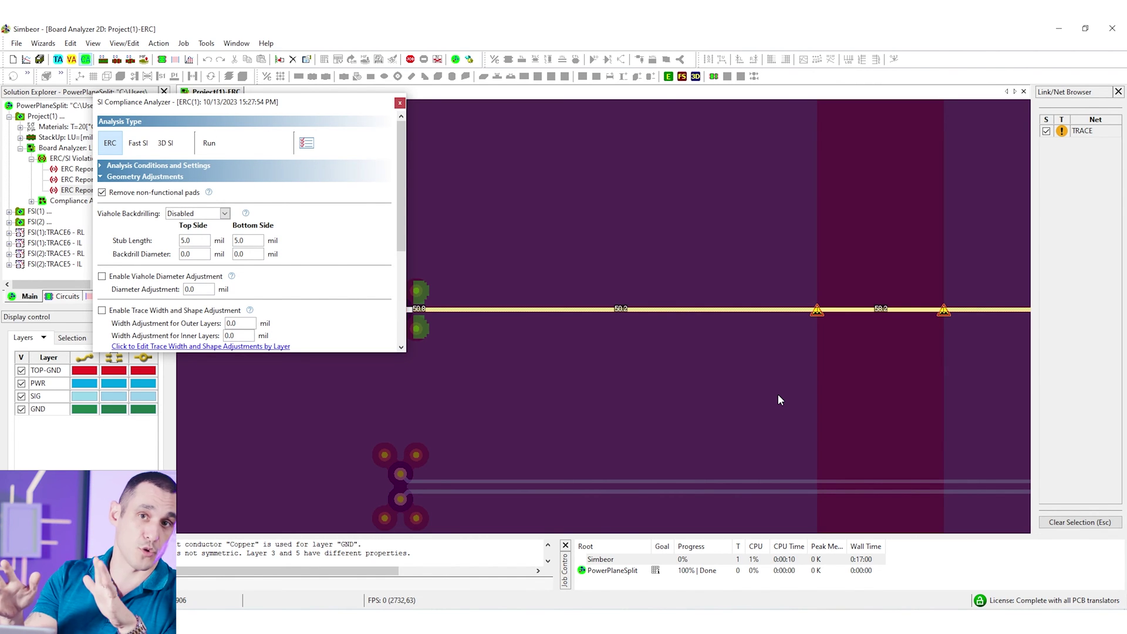
pyautogui.moveTo(779, 399); pyautogui.dragTo(646, 262, button='middle')
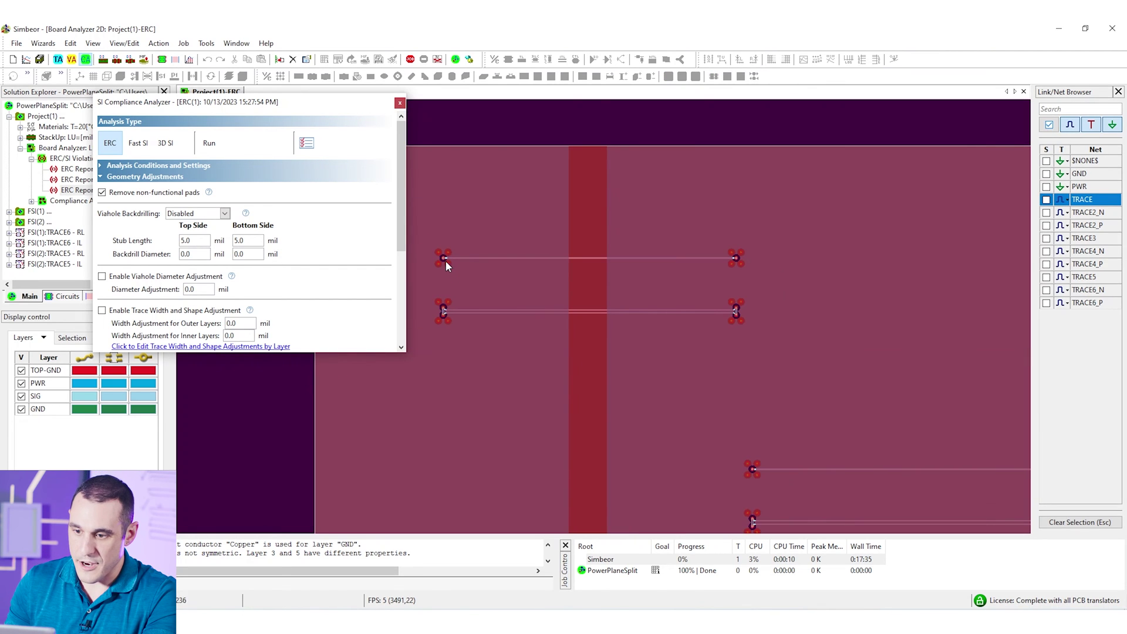
# Select TRACE, TRACE3 and TRACE5, switch to Fast SI and build their ports
pyautogui.click(442, 259)
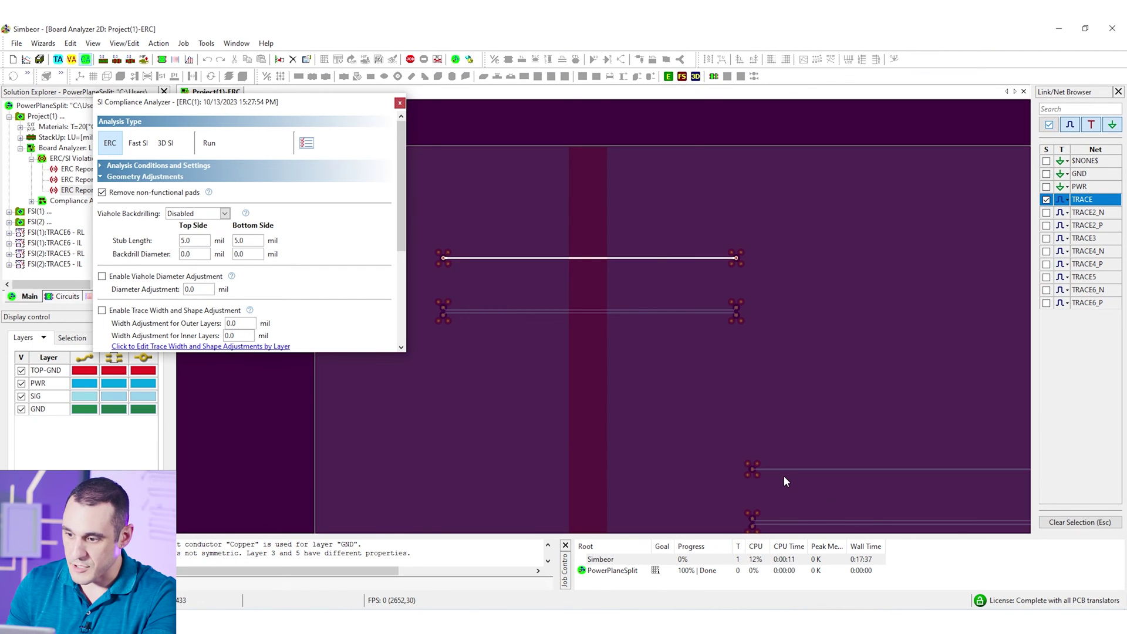
pyautogui.click(745, 401)
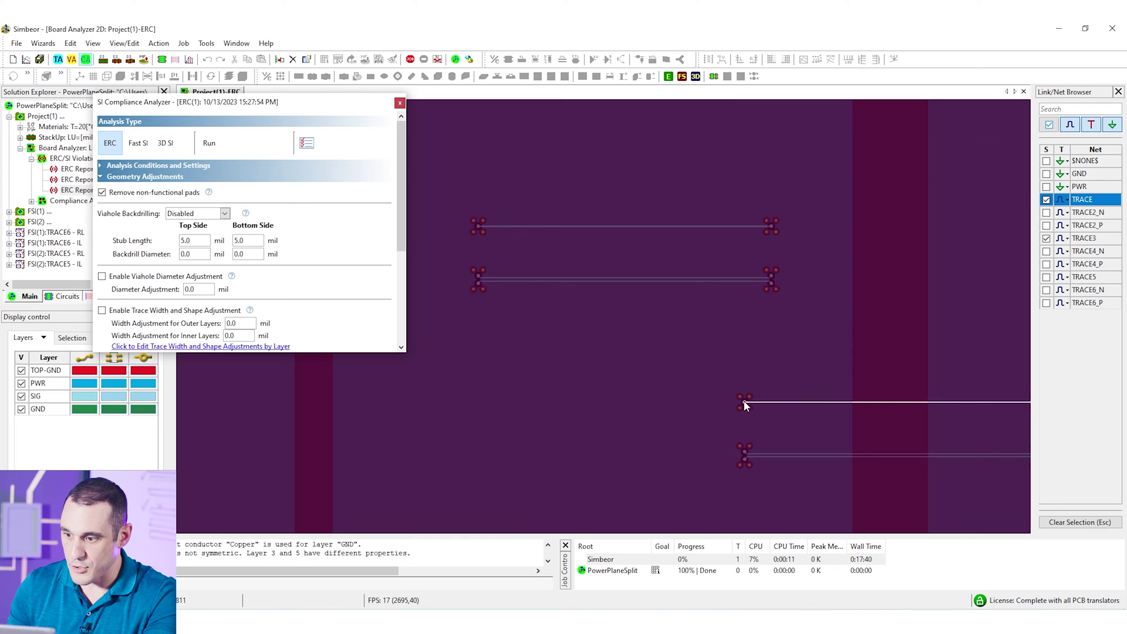
pyautogui.click(479, 226)
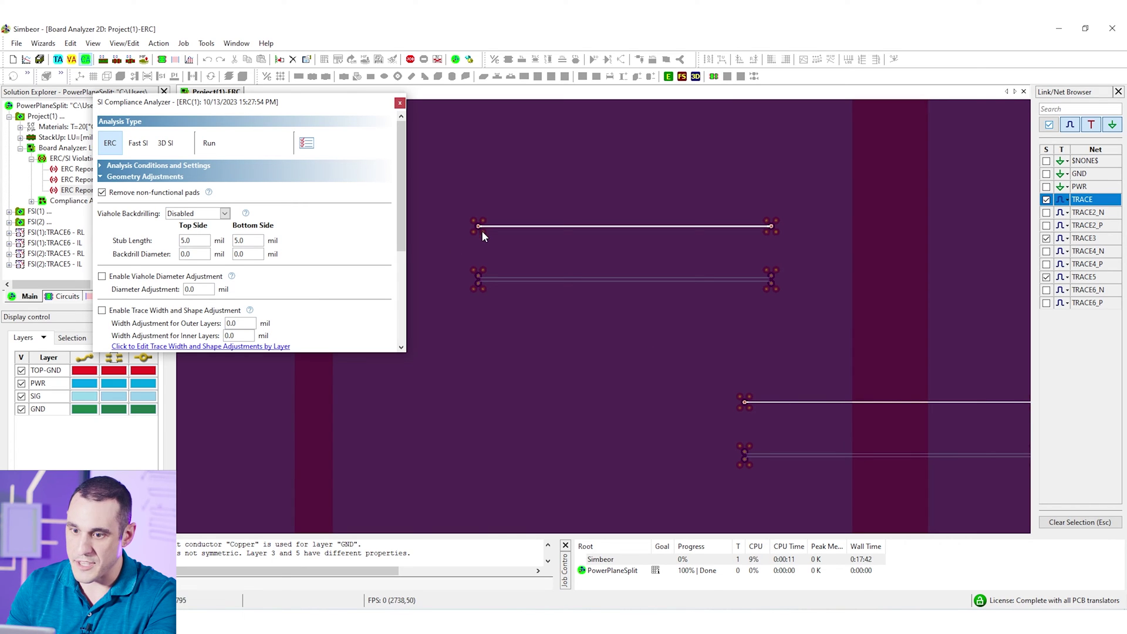
pyautogui.click(137, 143)
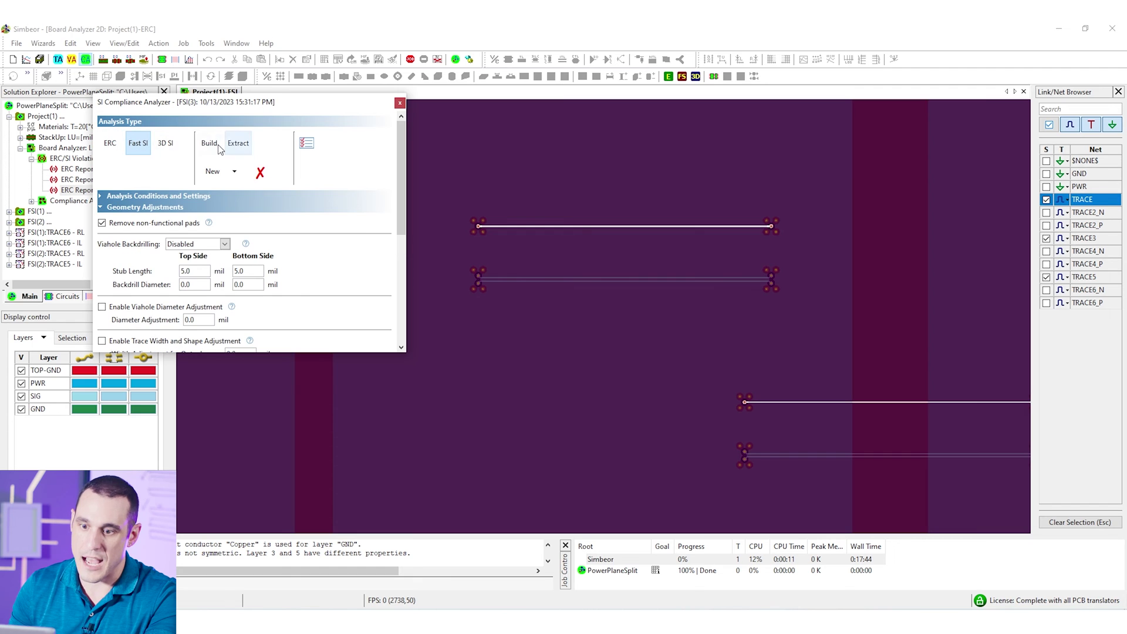
pyautogui.click(209, 144)
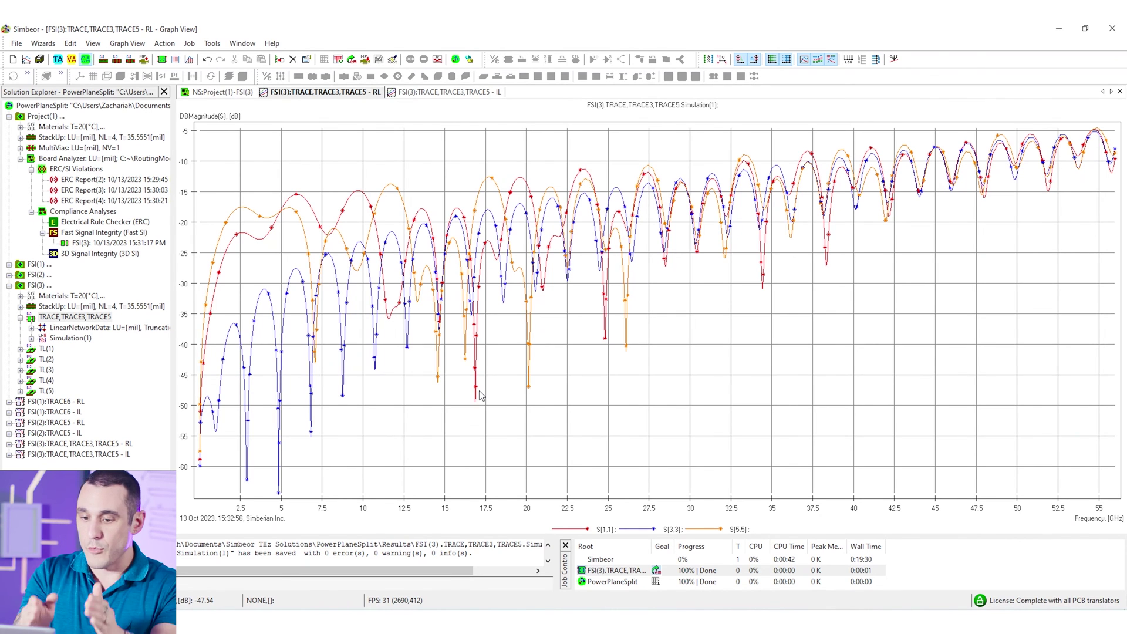
# Mark the lowest-frequency return-loss value and compare it against the FSI(3) ported-trace board view
pyautogui.click(205, 430)
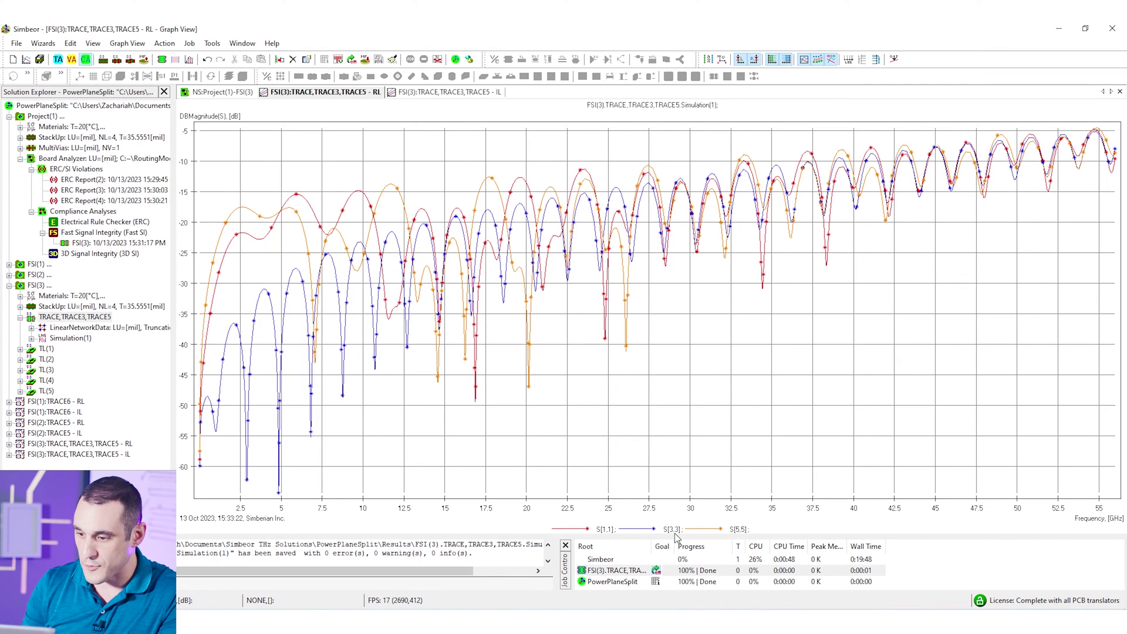
pyautogui.click(219, 92)
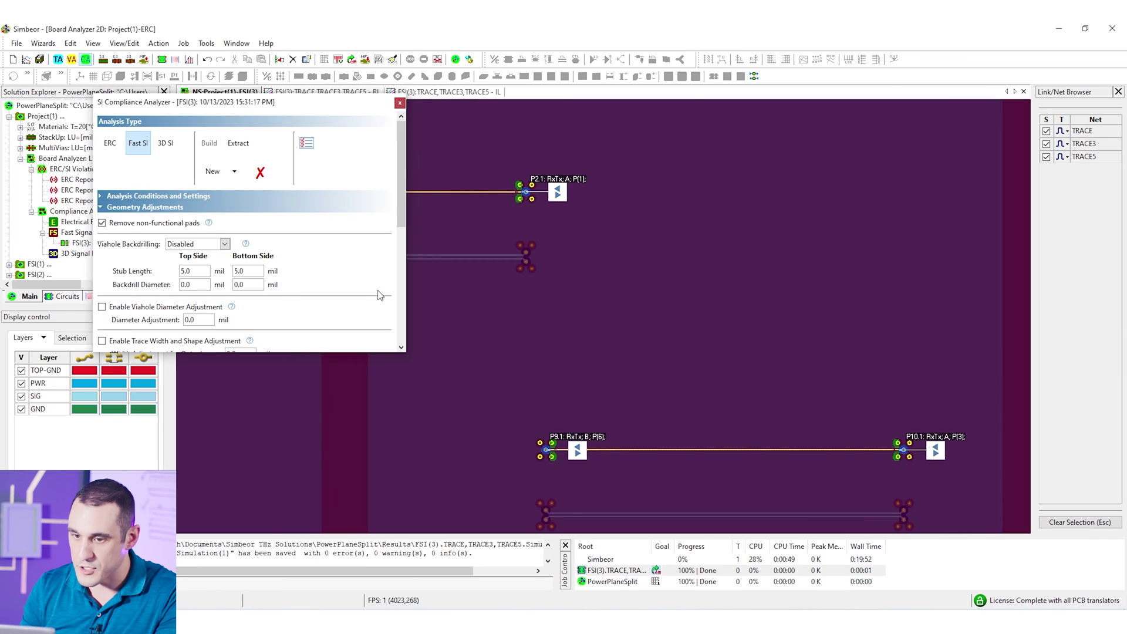
pyautogui.click(294, 92)
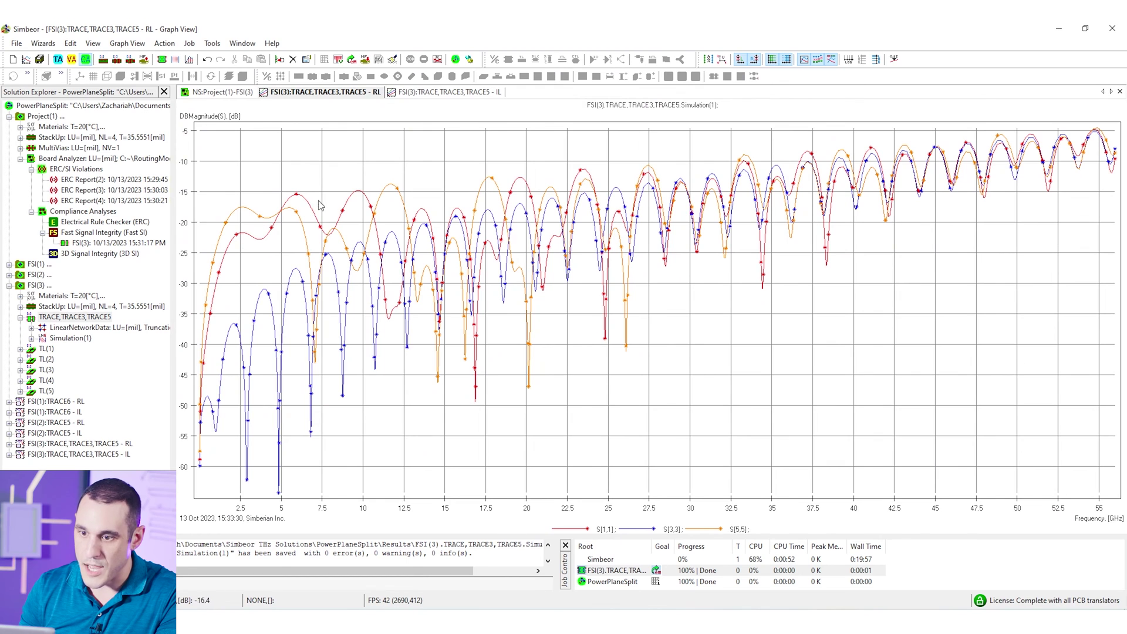
pyautogui.click(209, 94)
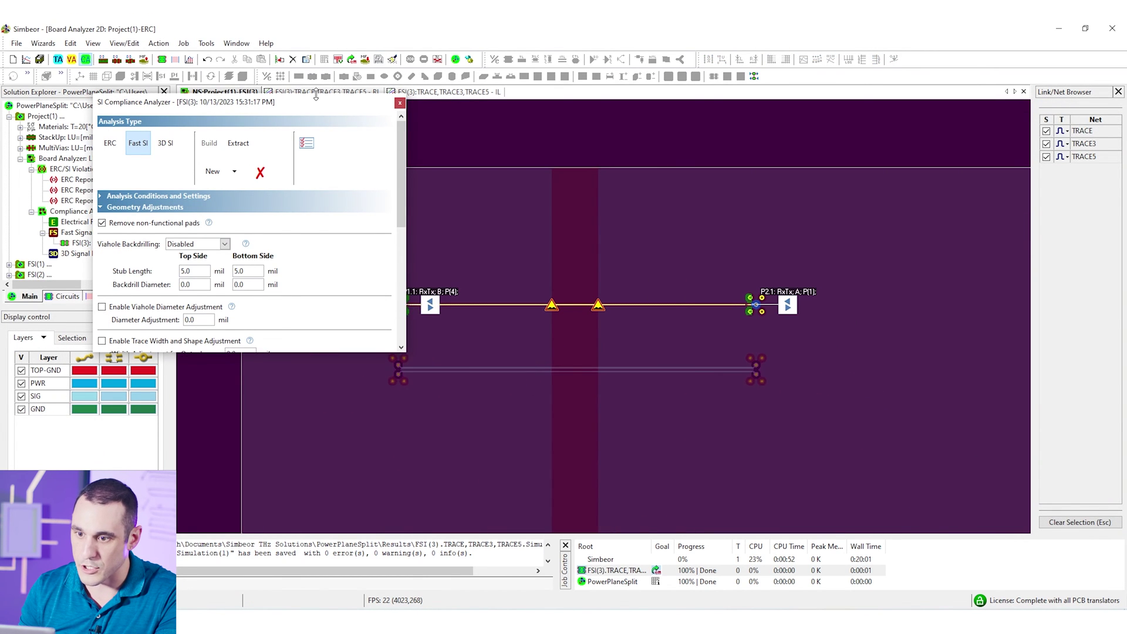
pyautogui.click(312, 94)
pyautogui.moveTo(253, 217)
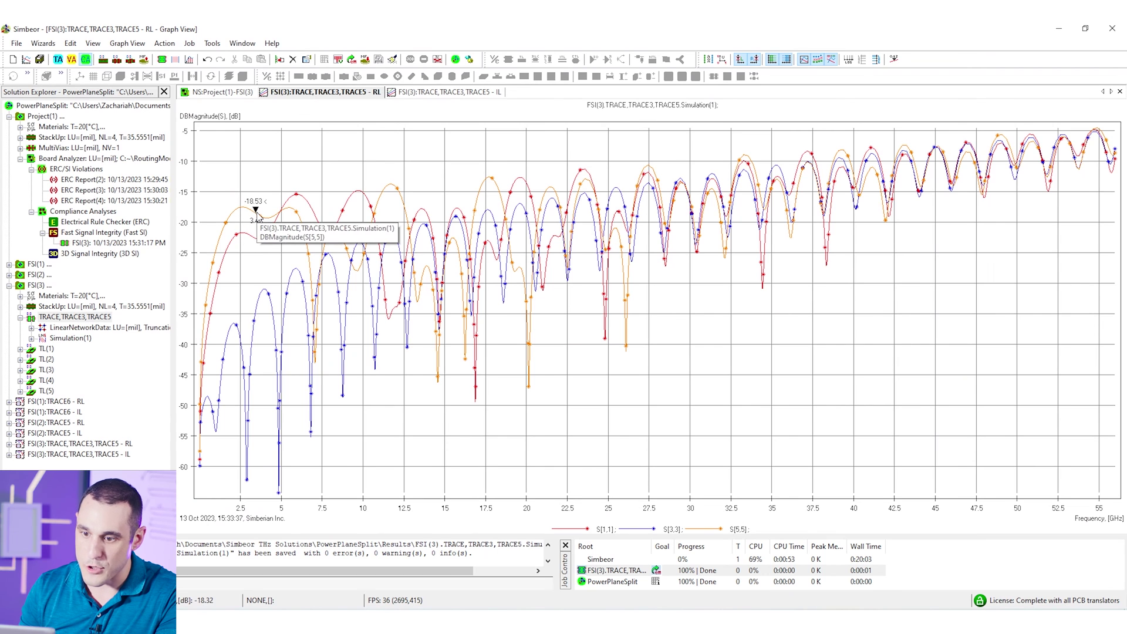
pyautogui.click(249, 93)
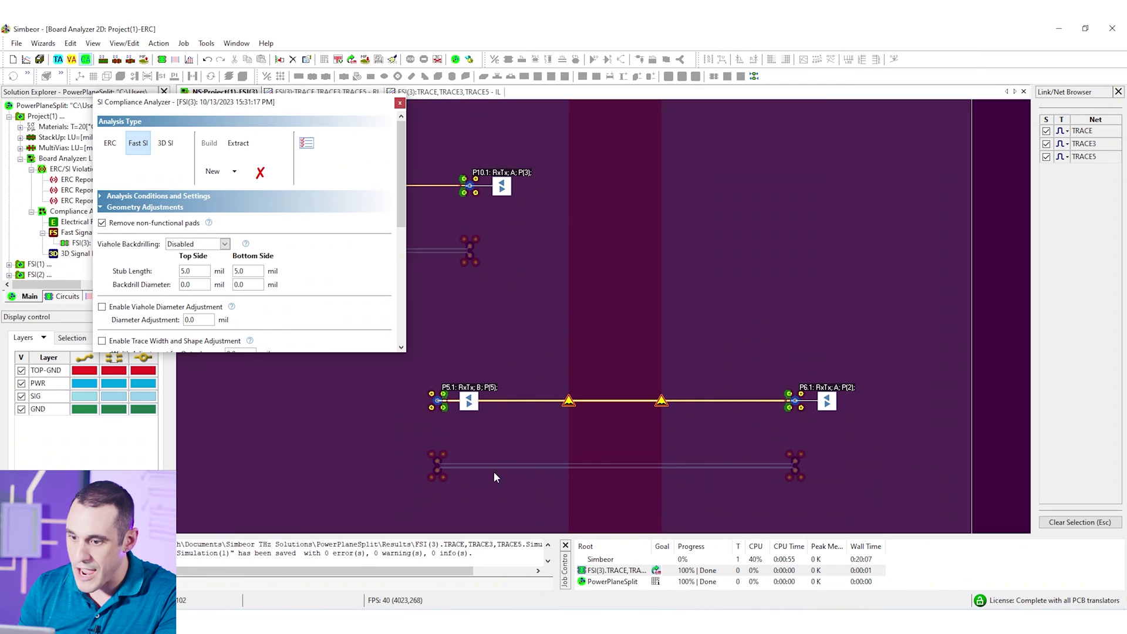
pyautogui.click(294, 93)
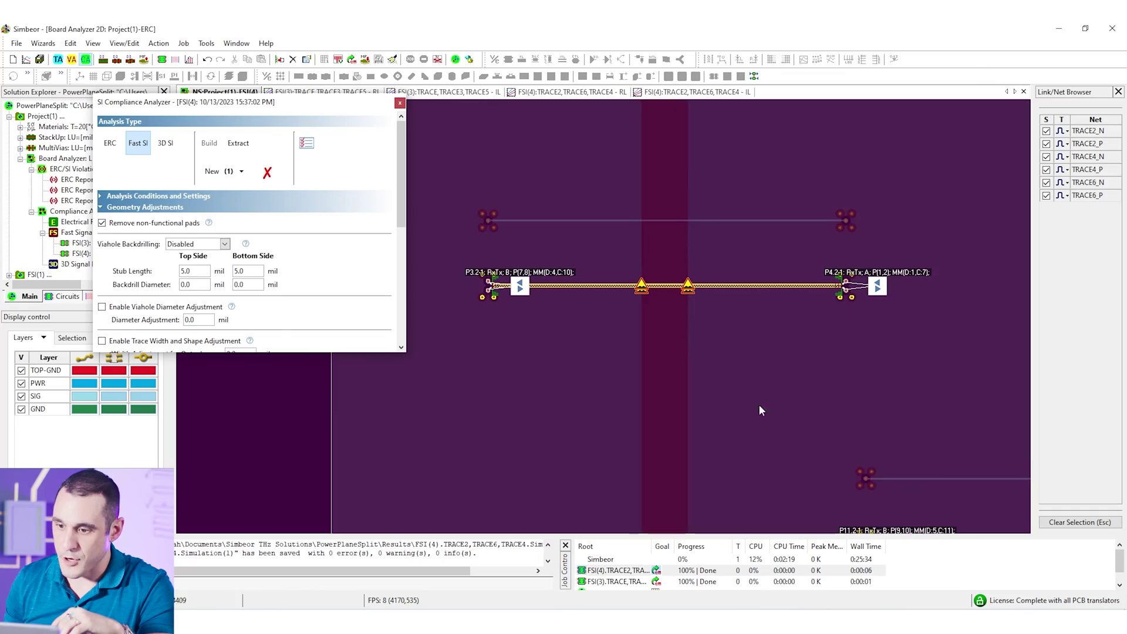
# Show the FSI(4) RL graph with Smm[D1,D1], Smm[D3,D3], Smm[D5,D5] fitted into view
pyautogui.click(555, 92)
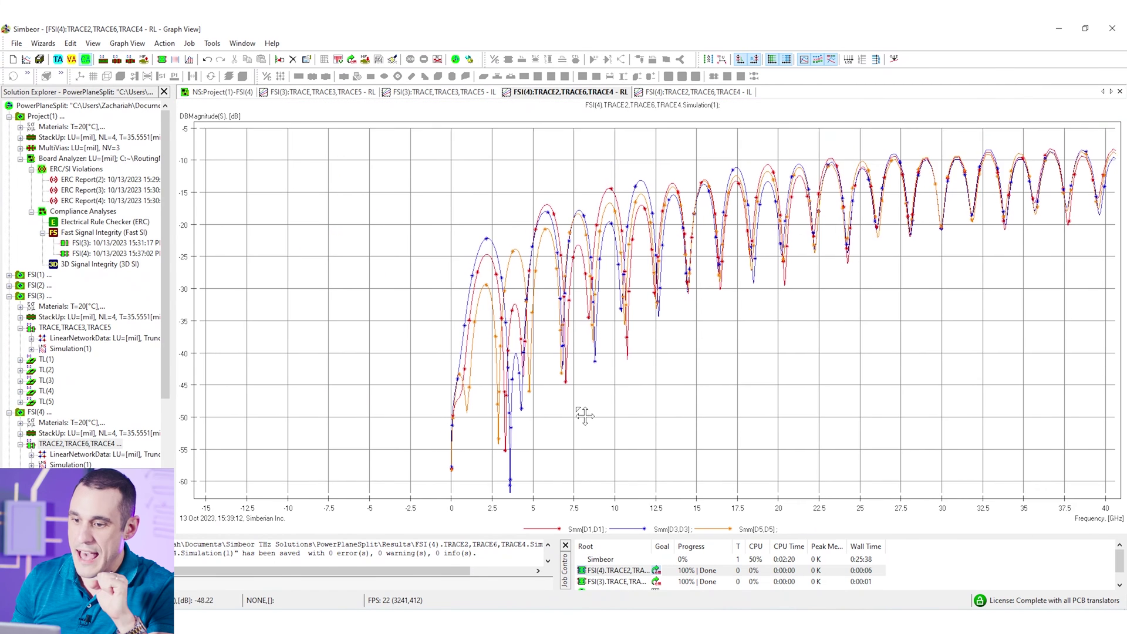
pyautogui.moveTo(409, 359); pyautogui.dragTo(337, 364)
pyautogui.rightClick(360, 376)
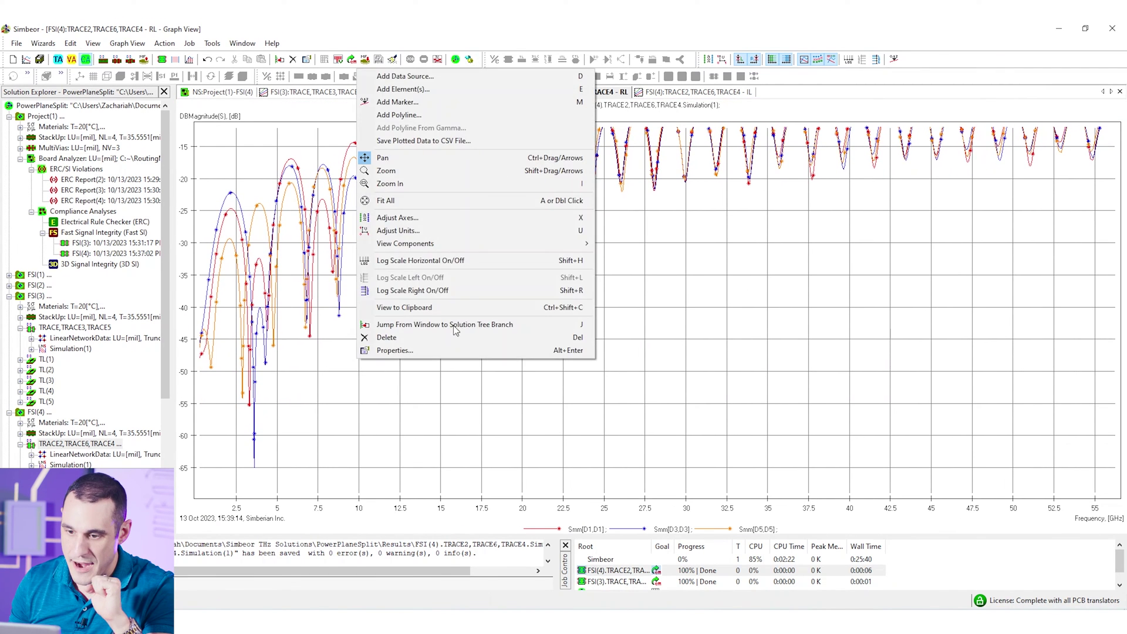
pyautogui.click(487, 200)
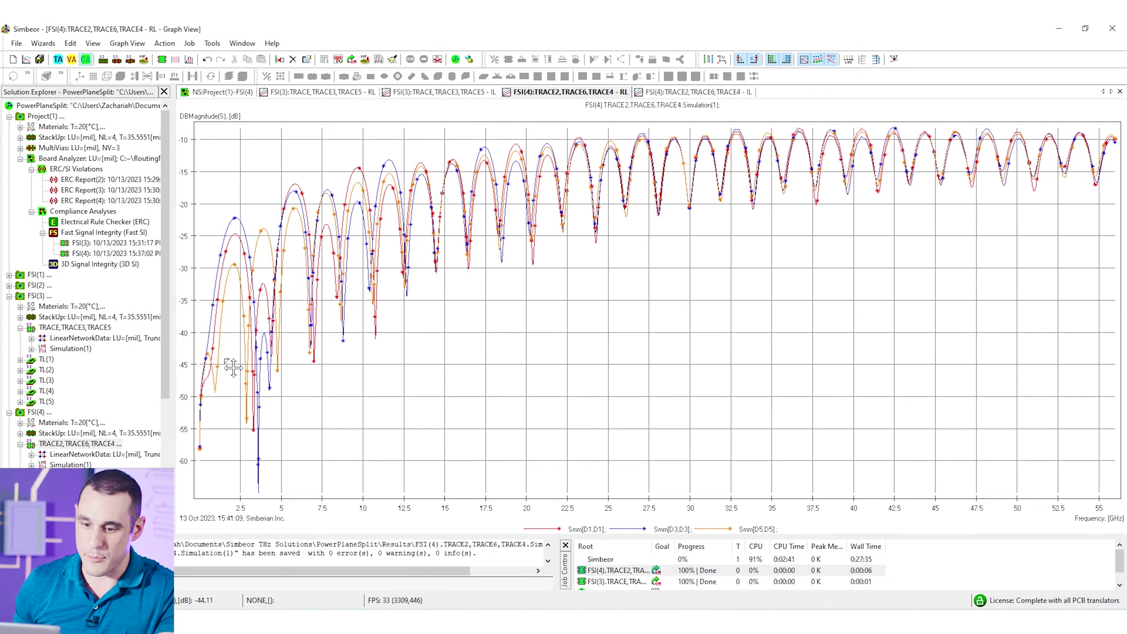
# Zoom the FSI(4) differential and FSI(3) single-ended RL plots to roughly 0–27 GHz
pyautogui.moveTo(232, 368); pyautogui.dragTo(511, 355)
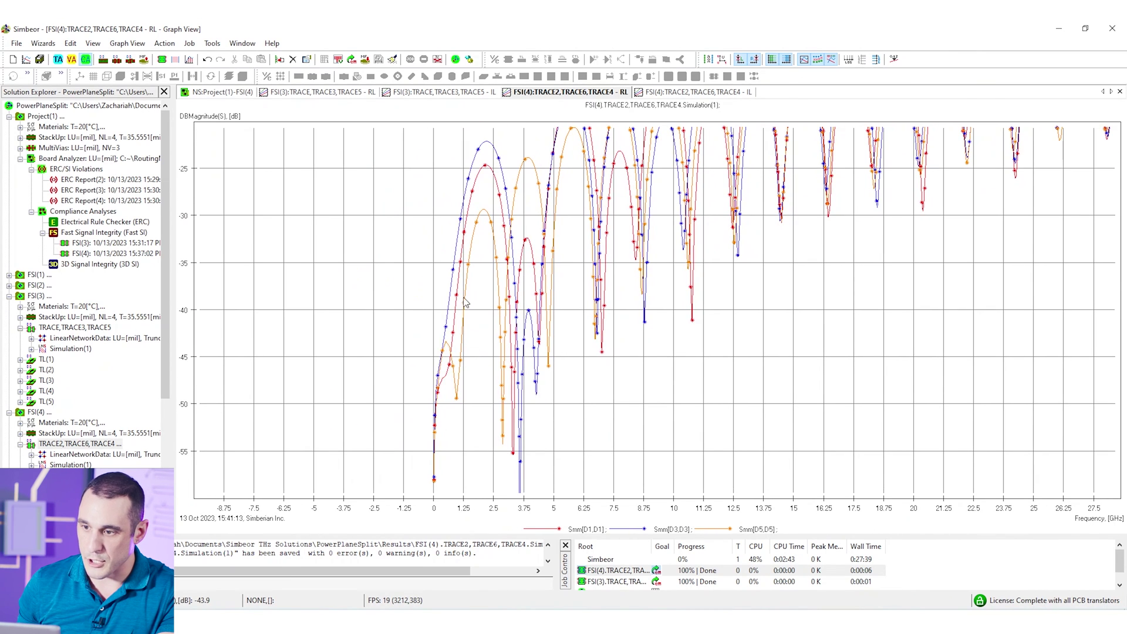
pyautogui.click(322, 91)
pyautogui.moveTo(377, 352)
pyautogui.mouseDown()
pyautogui.moveTo(378, 367)
pyautogui.moveTo(558, 365)
pyautogui.mouseUp()
pyautogui.scroll(3, 558, 367)
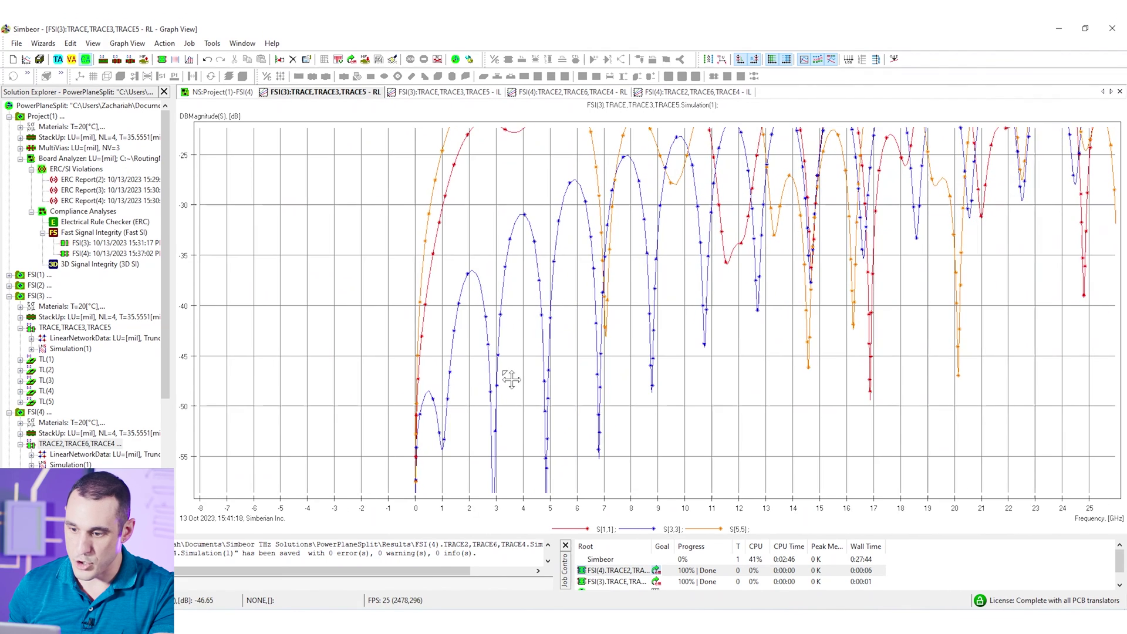
pyautogui.scroll(1, 520, 366)
pyautogui.moveTo(520, 365); pyautogui.dragTo(545, 369)
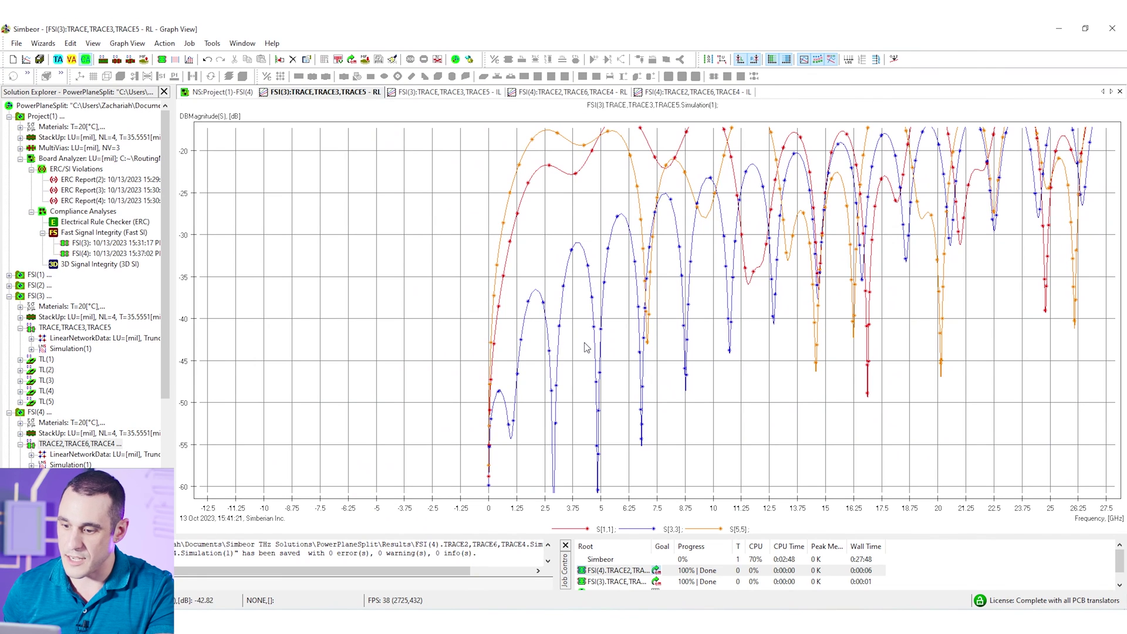